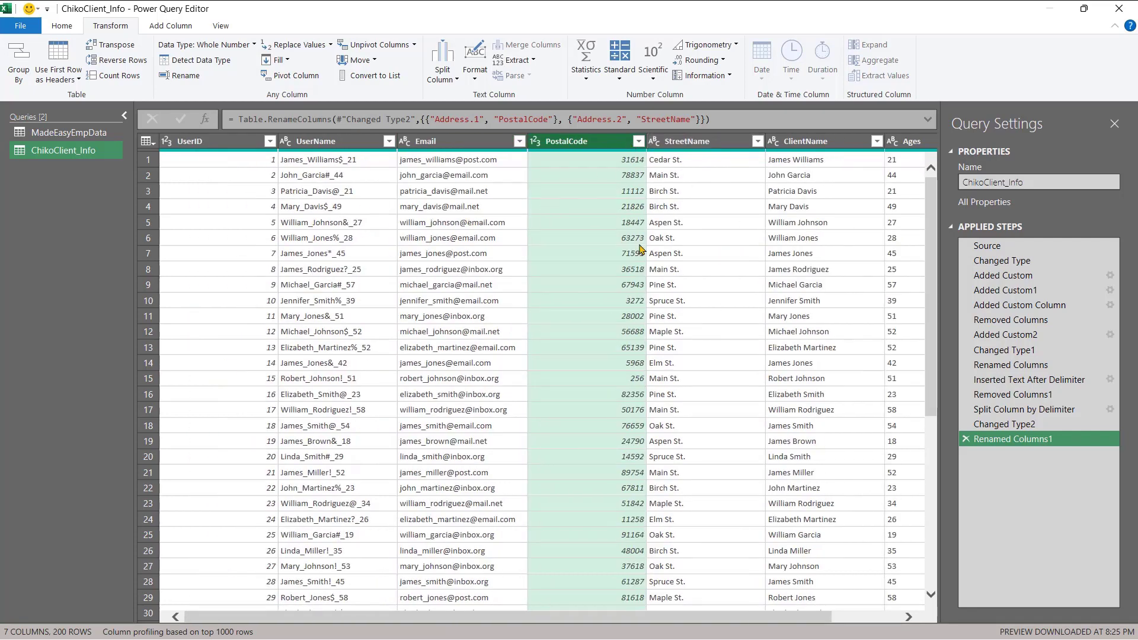
# Select the ClientName column header and bring up its options to move it to the front
pyautogui.click(816, 145)
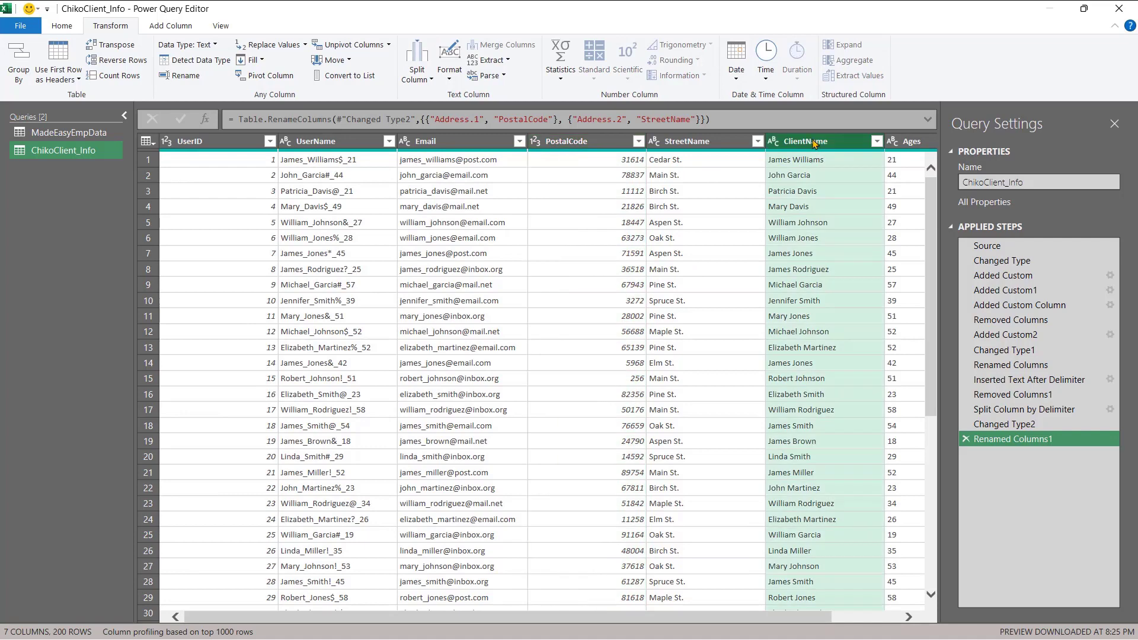
pyautogui.rightClick(815, 144)
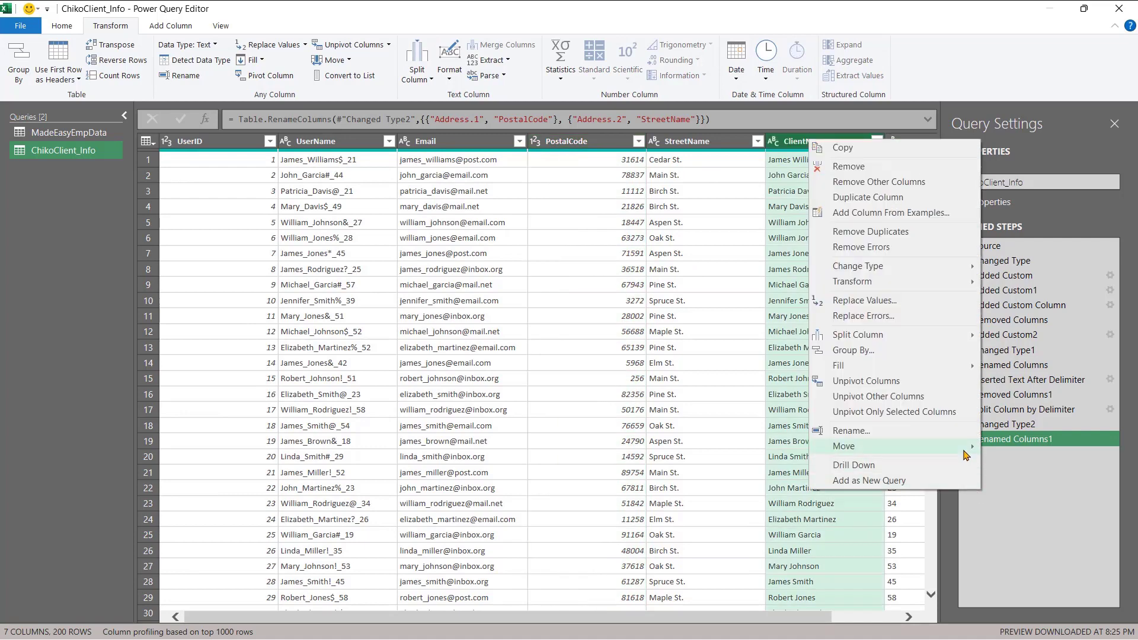
# Move ClientName to the beginning, drag UserID back before it, and remove the UserName column
pyautogui.moveTo(970, 447)
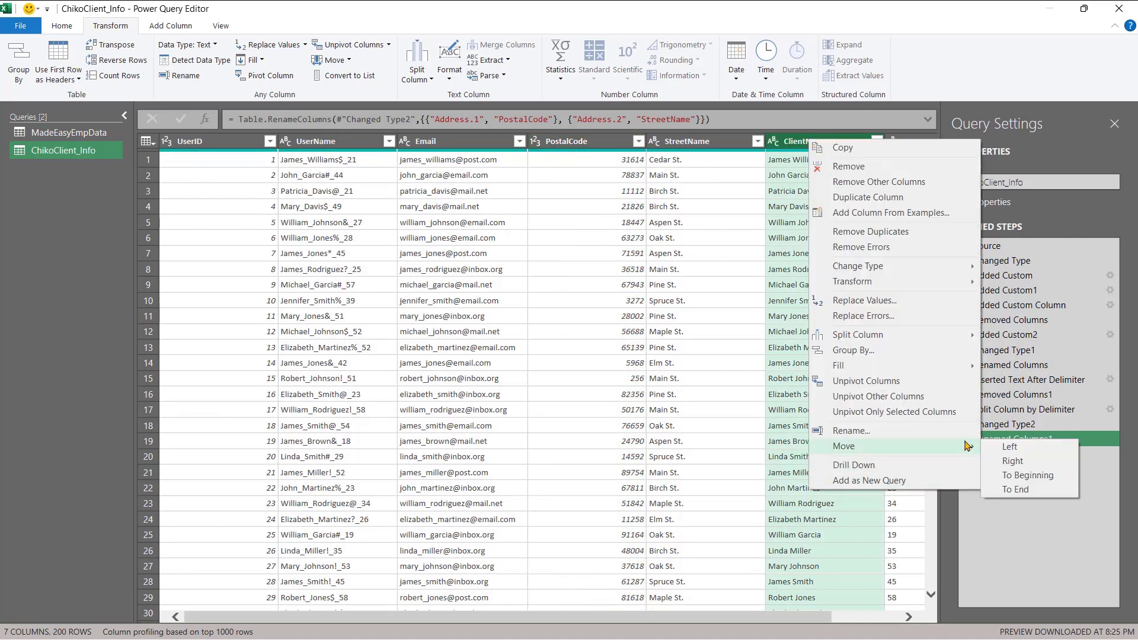
pyautogui.click(1026, 476)
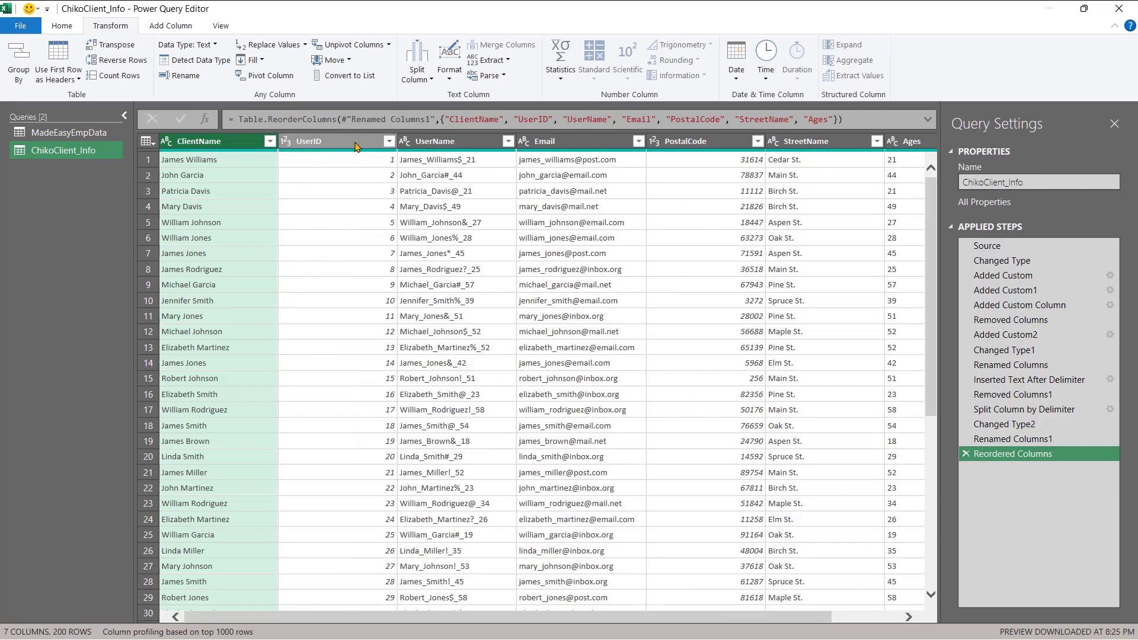
pyautogui.rightClick(352, 147)
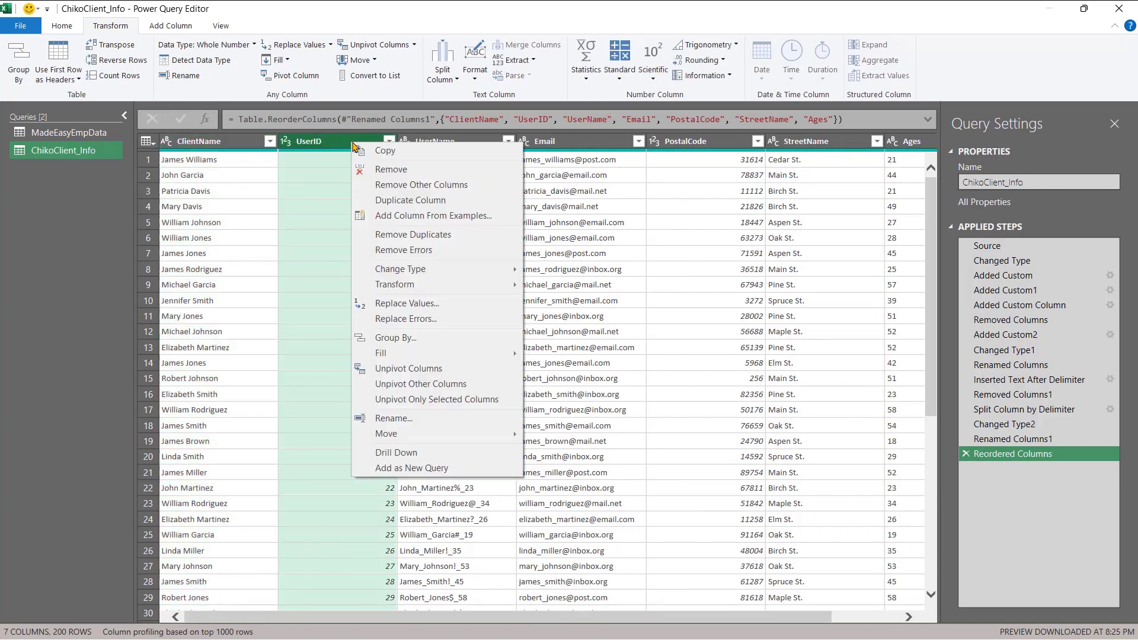
pyautogui.click(314, 141)
pyautogui.moveTo(314, 141); pyautogui.dragTo(178, 142)
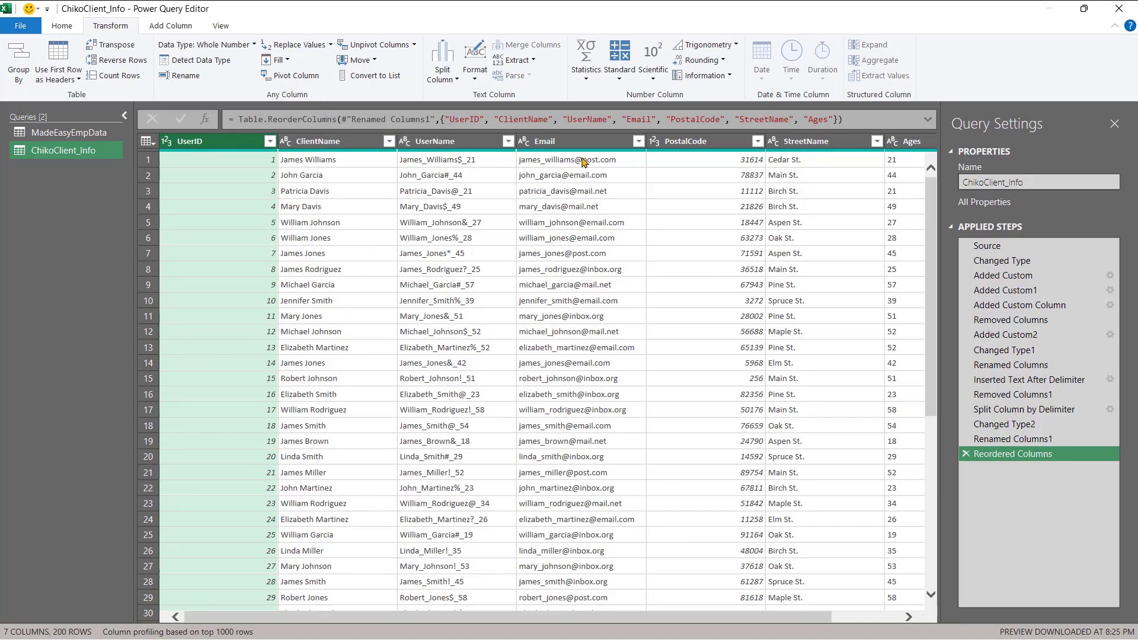
pyautogui.rightClick(431, 152)
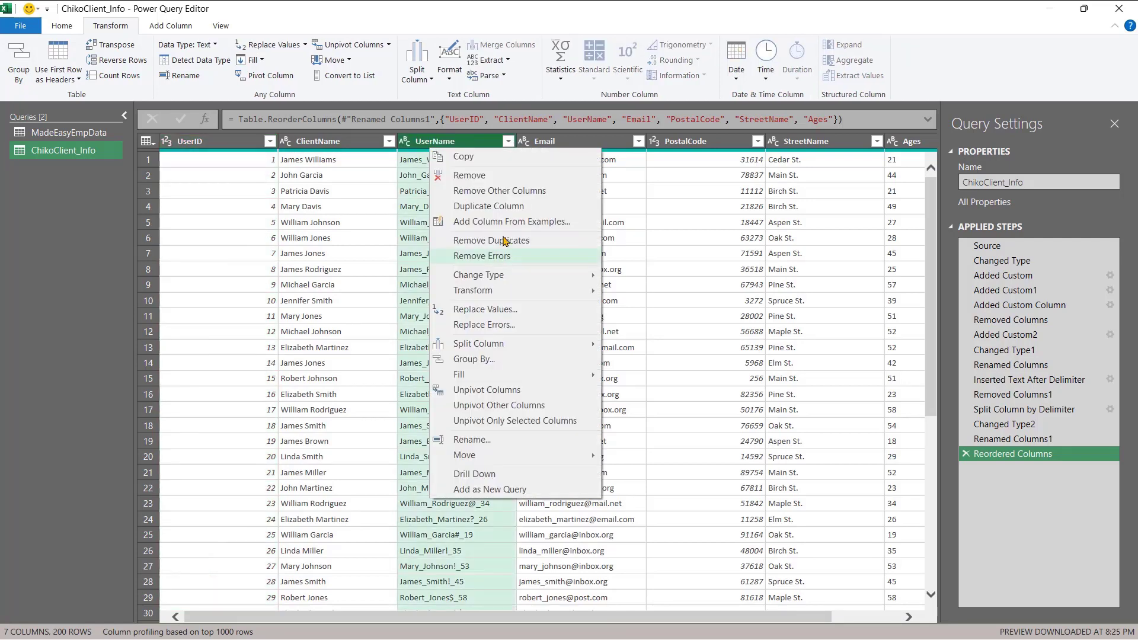
pyautogui.click(491, 178)
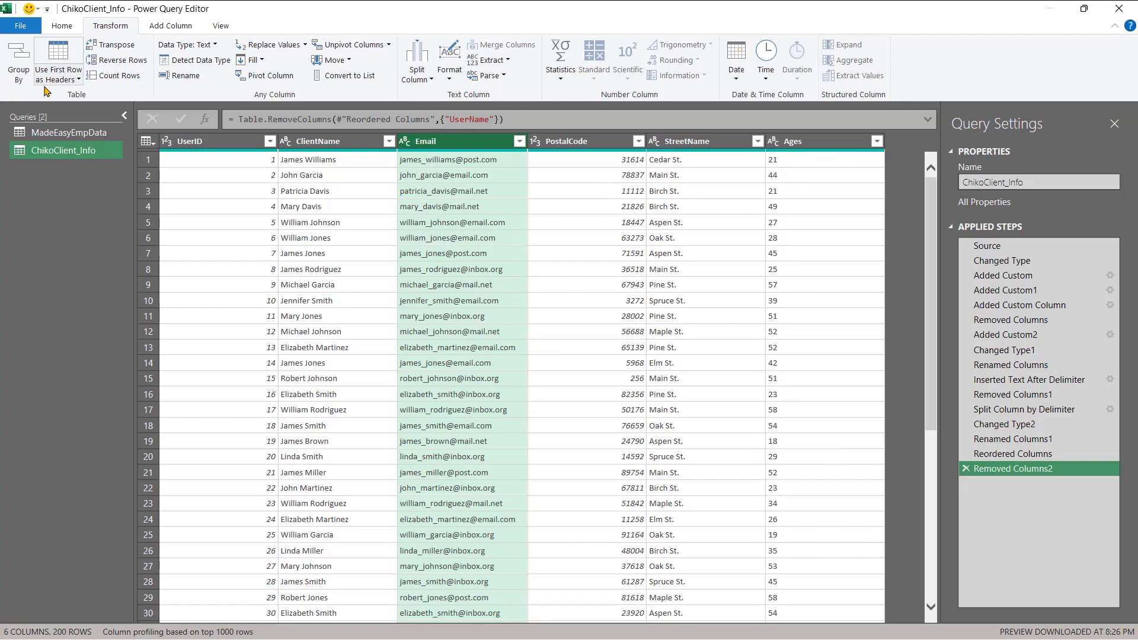
# Close & Load the query onto a new ChikoClient_Info sheet and scroll through its 200 rows
pyautogui.click(21, 26)
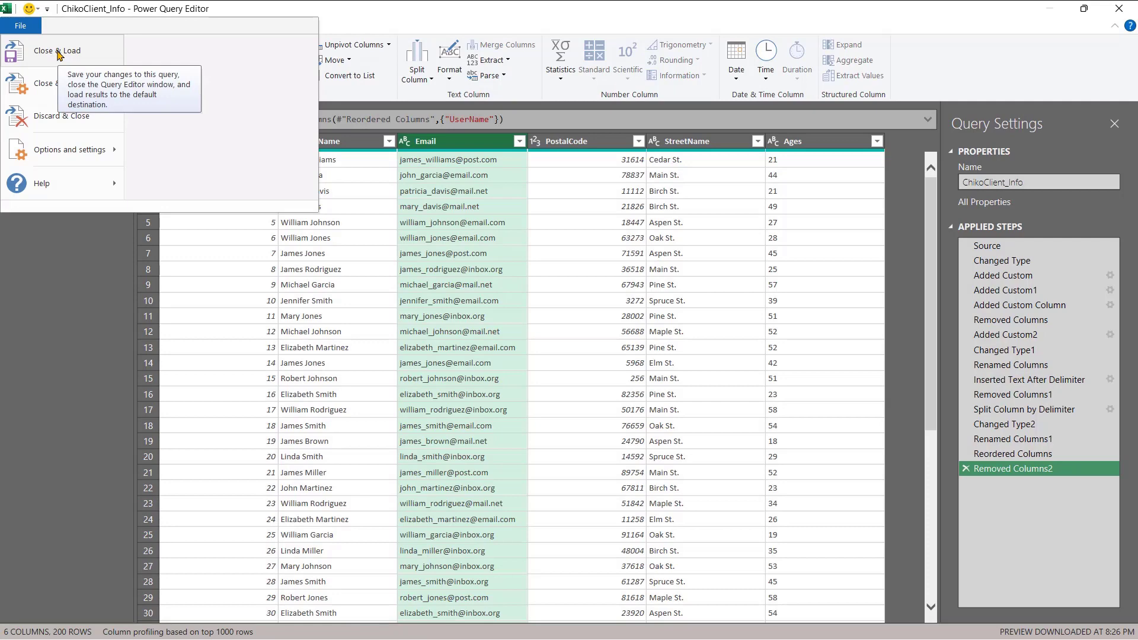
pyautogui.click(59, 53)
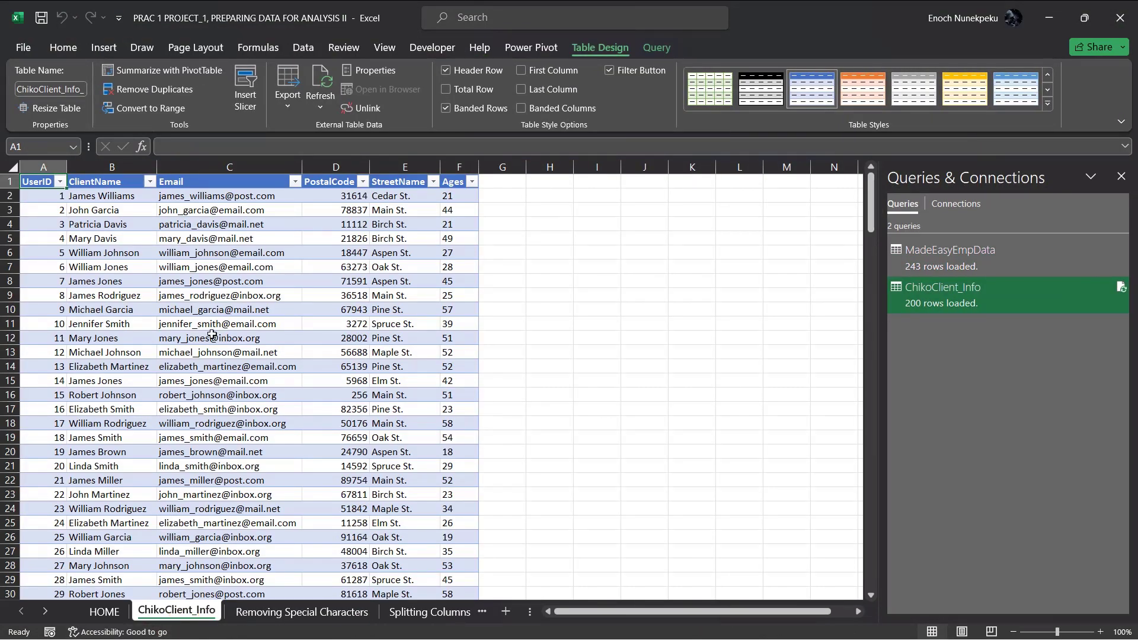
pyautogui.scroll(-7, 210, 324)
pyautogui.scroll(7, 210, 325)
pyautogui.scroll(-20, 209, 324)
pyautogui.scroll(-20, 210, 325)
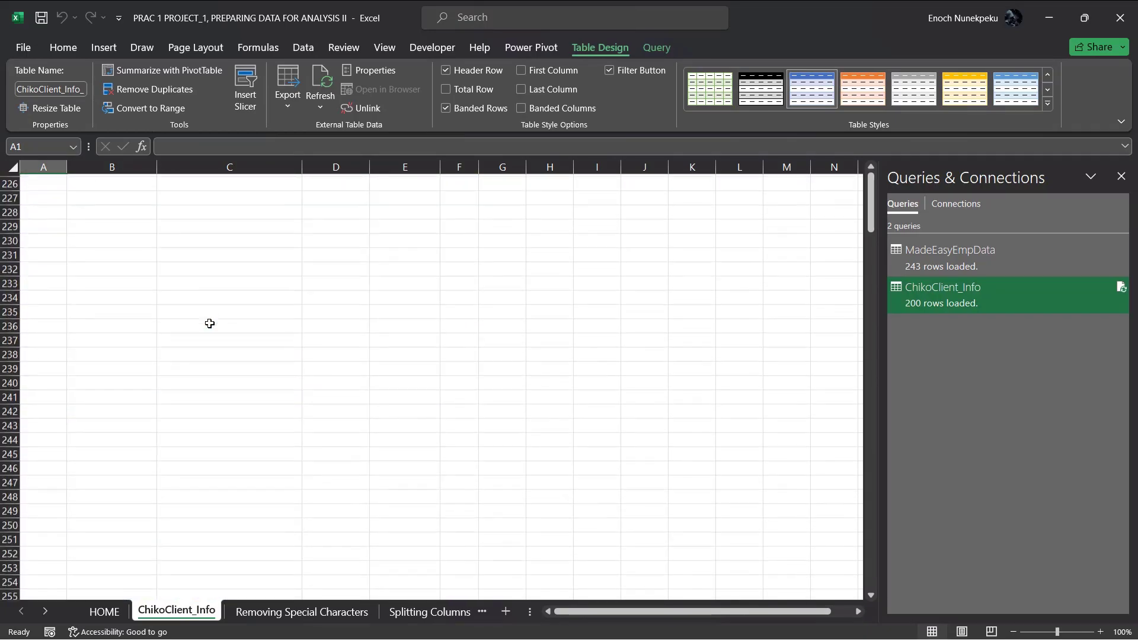
pyautogui.scroll(20, 209, 325)
pyautogui.scroll(-2, 209, 324)
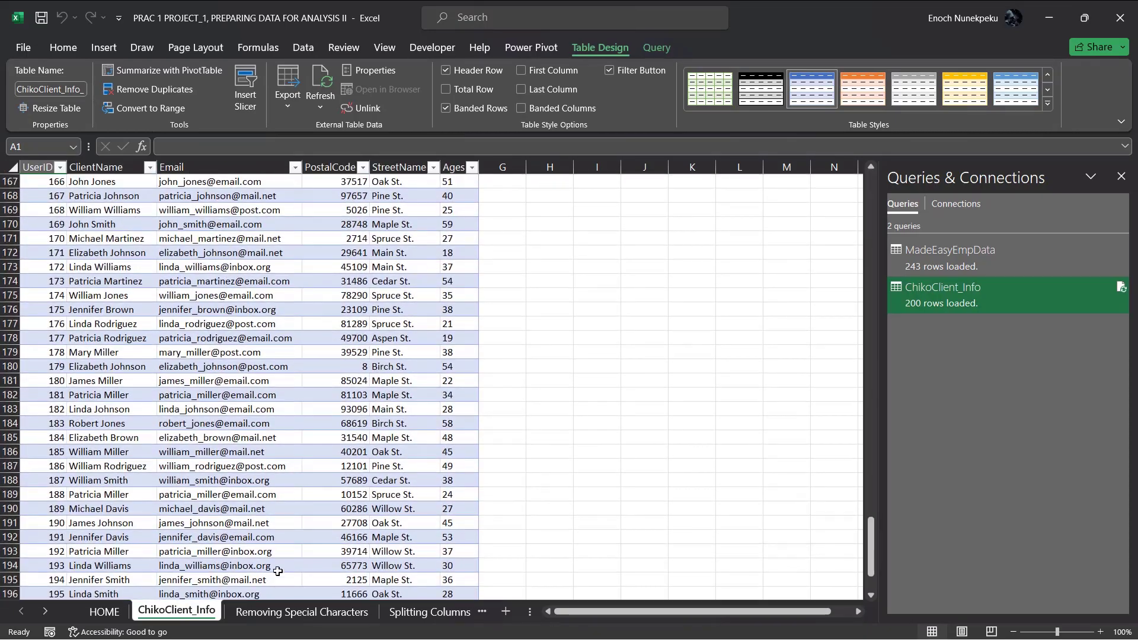
# Copy the last five client rows (A197:D201) on the Removing Special Characters sheet
pyautogui.click(264, 614)
pyautogui.scroll(-6, 267, 495)
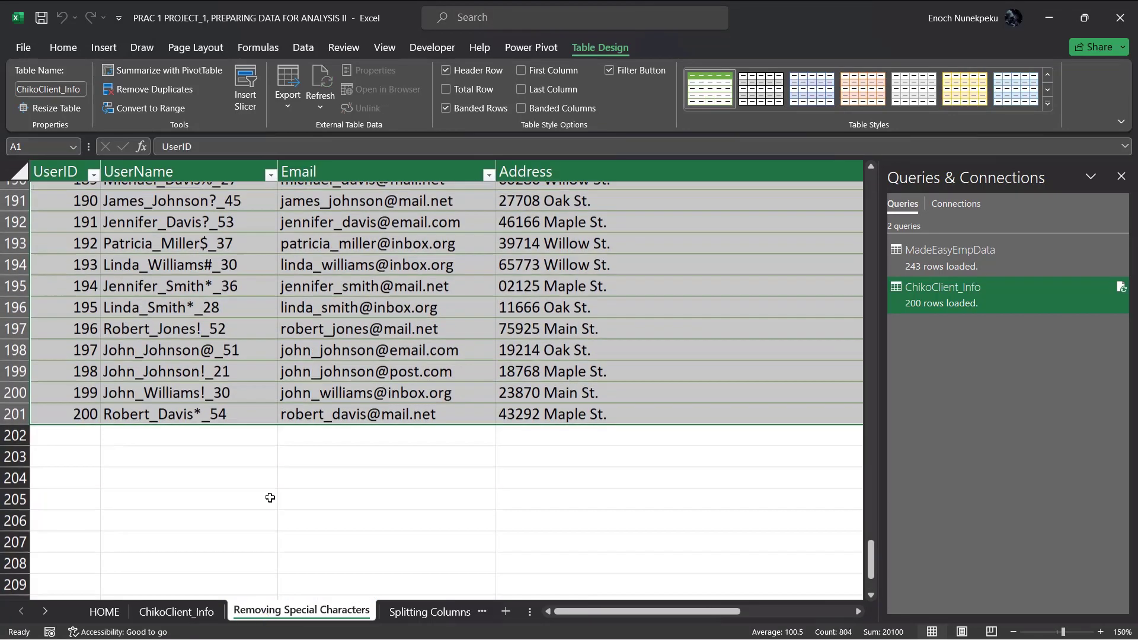
pyautogui.click(264, 387)
pyautogui.moveTo(65, 236); pyautogui.dragTo(705, 321)
pyautogui.hscroll(3, 593, 312)
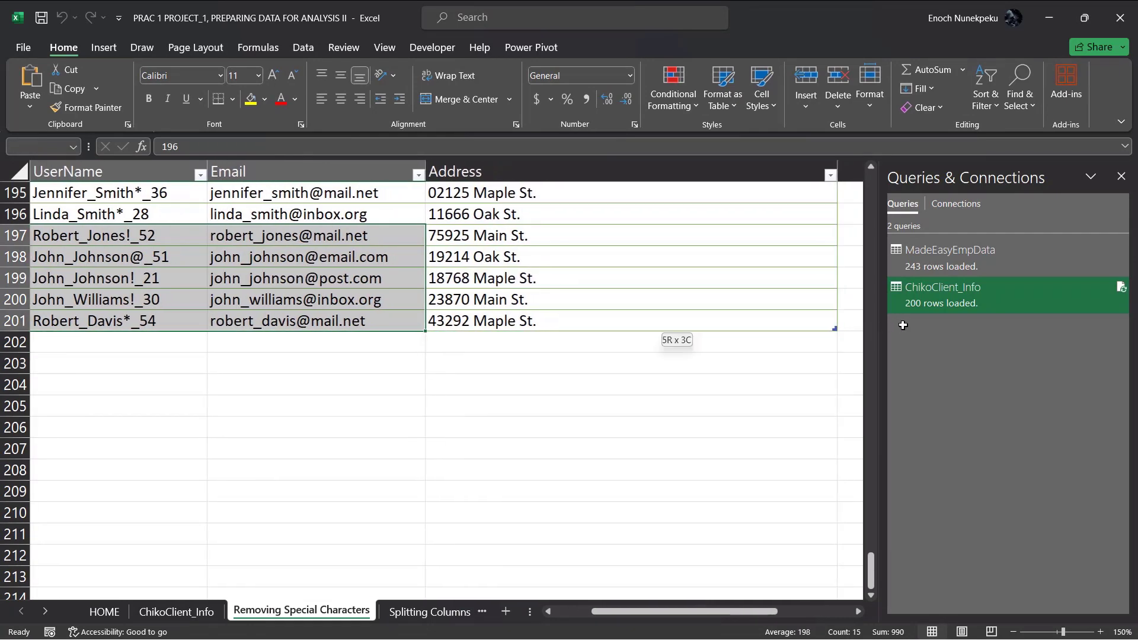
pyautogui.hotkey('ctrl', 'c')
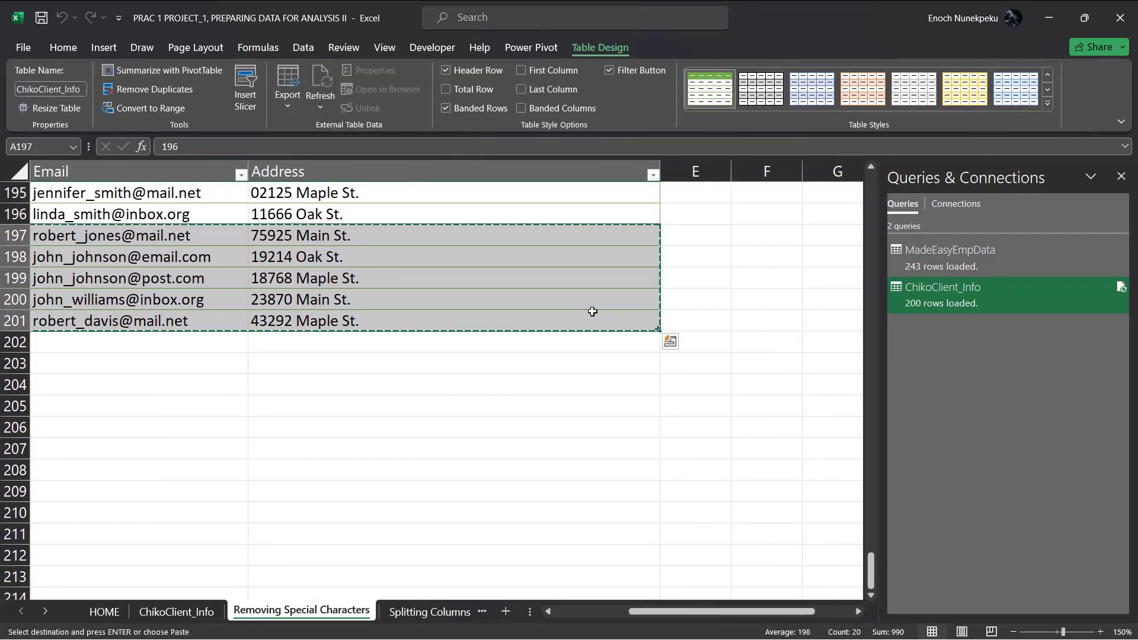
# Paste the copied rows starting at A202, directly below the source table
pyautogui.hscroll(-3, 593, 310)
pyautogui.click(84, 340)
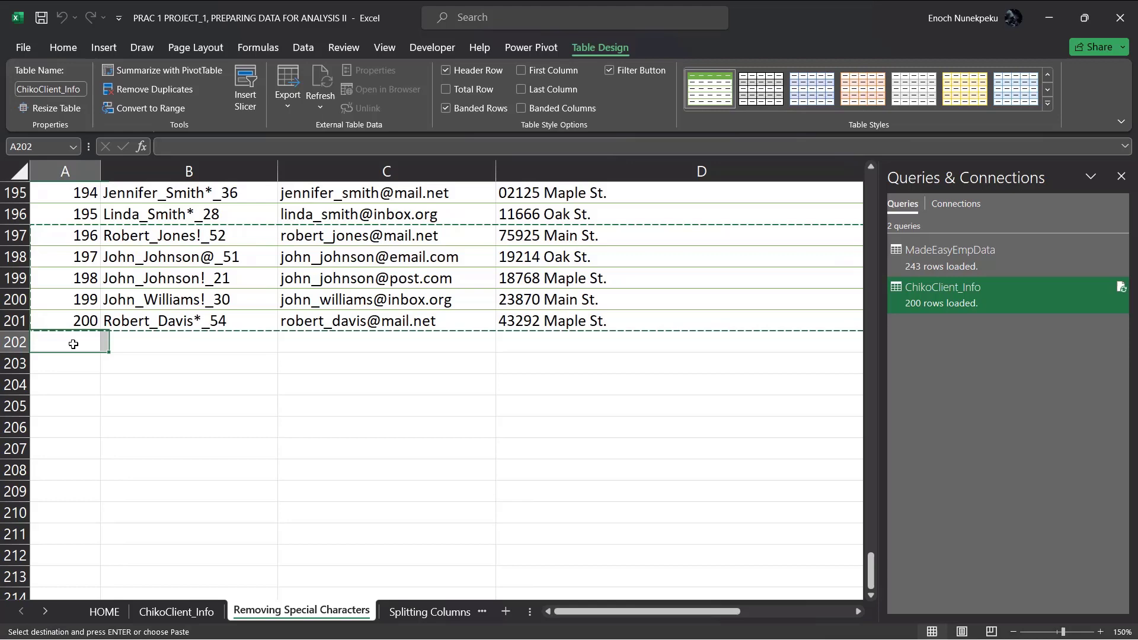
pyautogui.hotkey('shift', 'Down')
pyautogui.hotkey('shift', 'Down')
pyautogui.hotkey('shift', 'Down')
pyautogui.hotkey('shift', 'Down')
pyautogui.hotkey('shift', 'Right')
pyautogui.hotkey('shift', 'Right')
pyautogui.hotkey('shift', 'Right')
pyautogui.hotkey('ctrl', 'v')
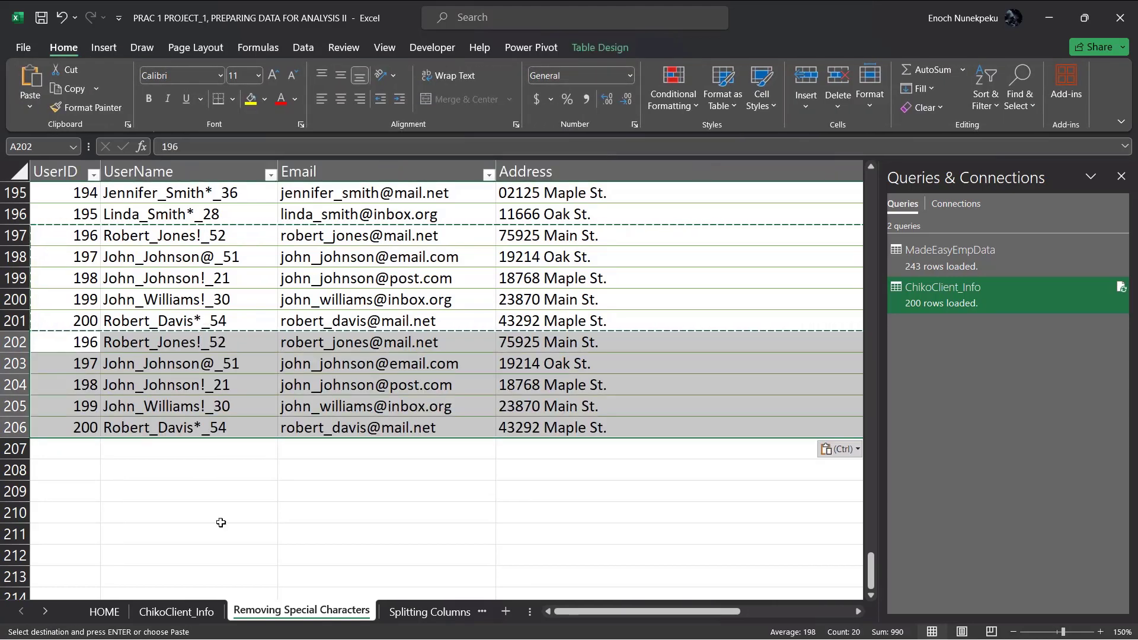
# Go to the ChikoClient_Info sheet and select a cell inside the loaded table
pyautogui.click(176, 612)
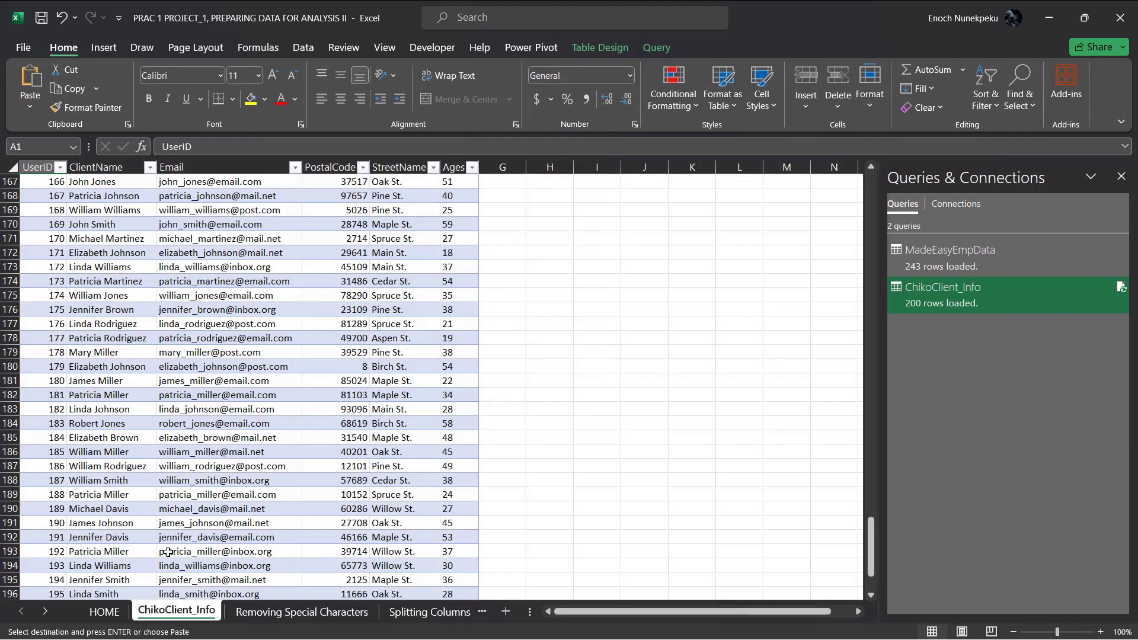
pyautogui.scroll(-10, 168, 552)
pyautogui.scroll(10, 168, 552)
pyautogui.click(110, 339)
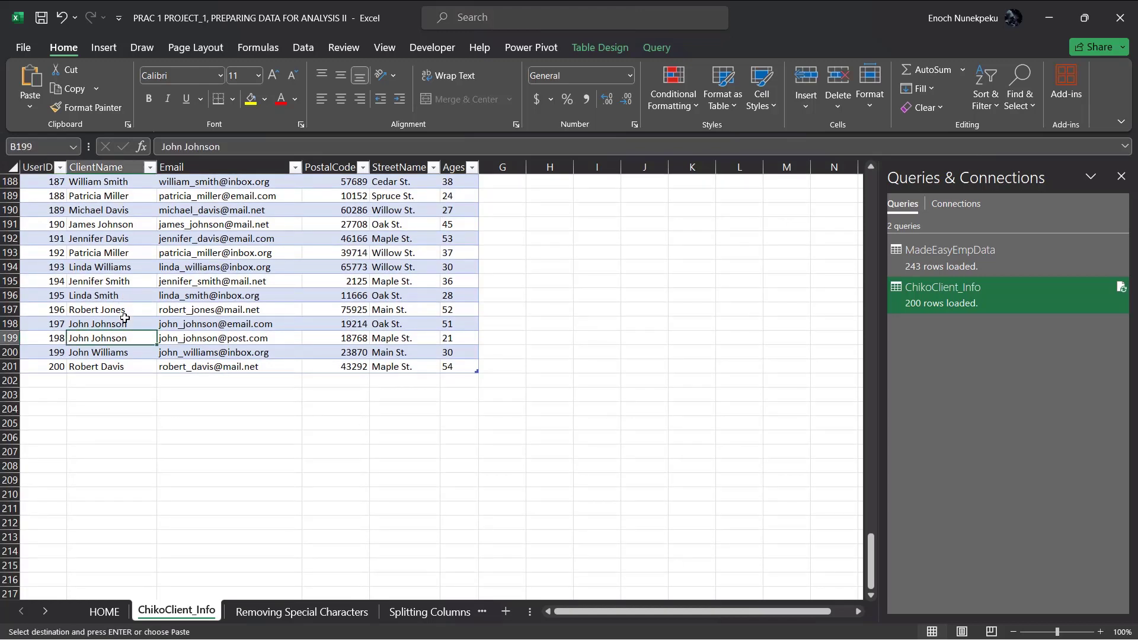
pyautogui.rightClick(126, 318)
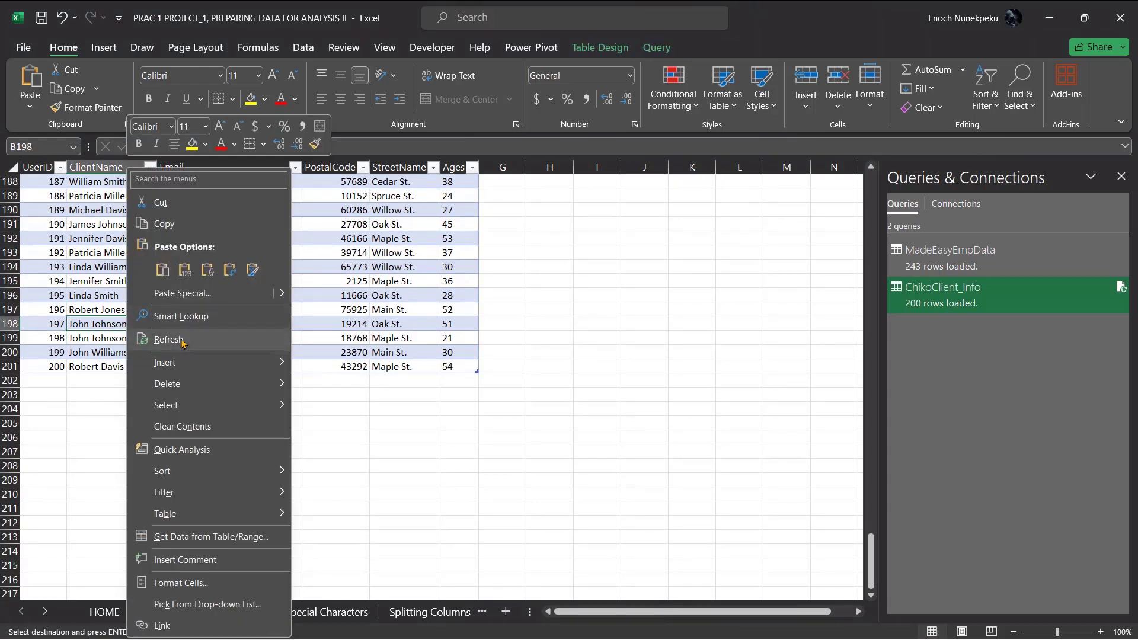
pyautogui.click(358, 295)
pyautogui.click(326, 297)
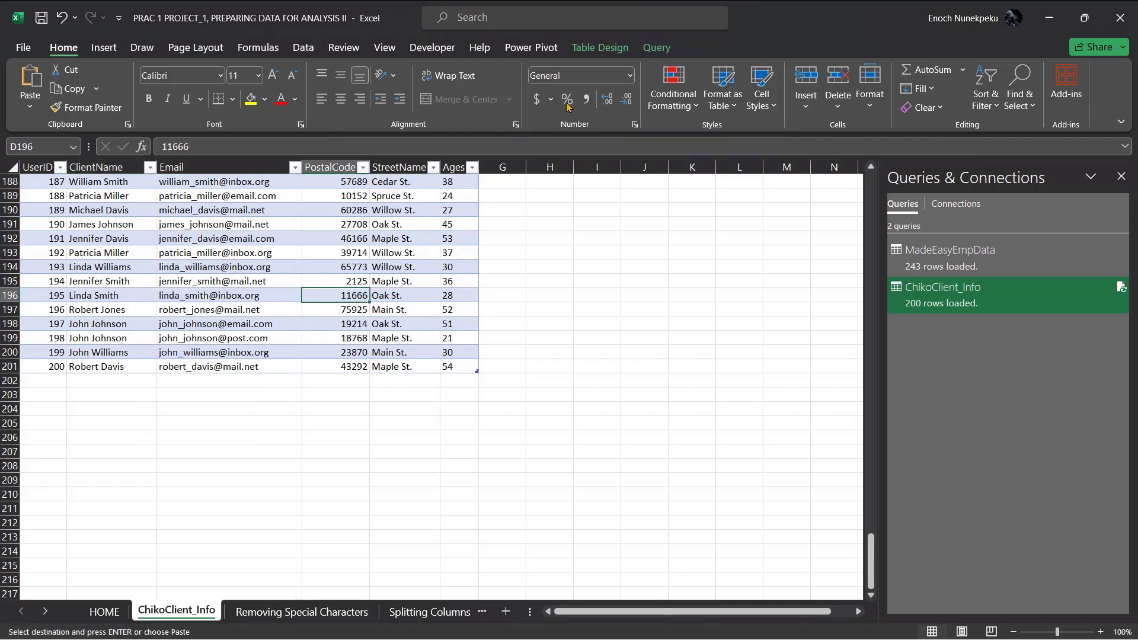
# Refresh all queries so the table loads 205 rows, then select new rows 202–206
pyautogui.click(307, 50)
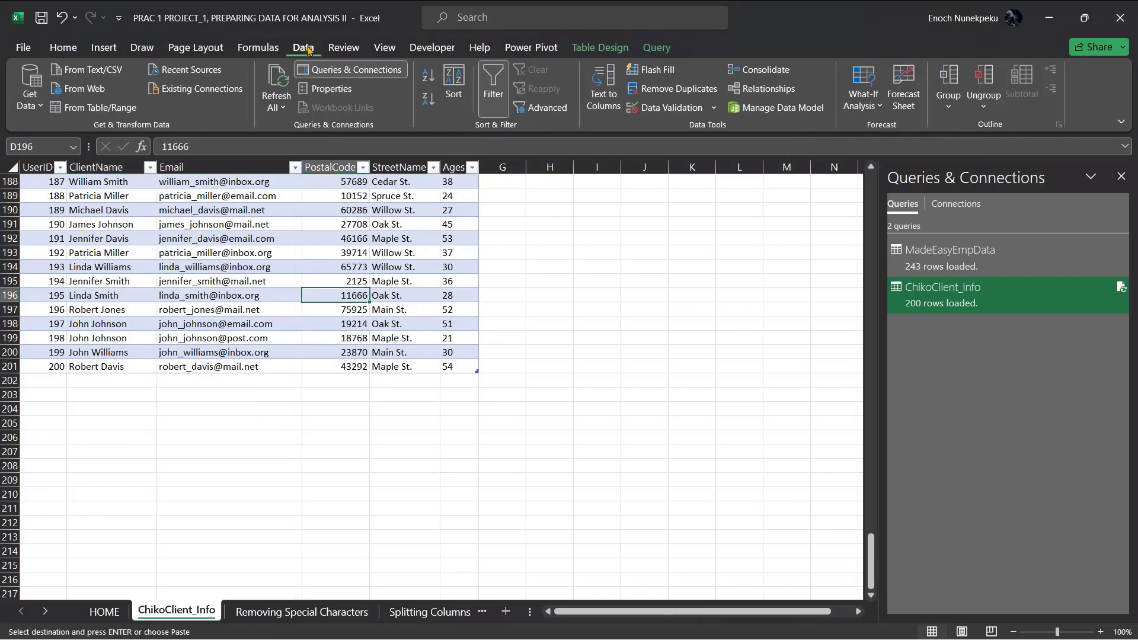
pyautogui.click(284, 83)
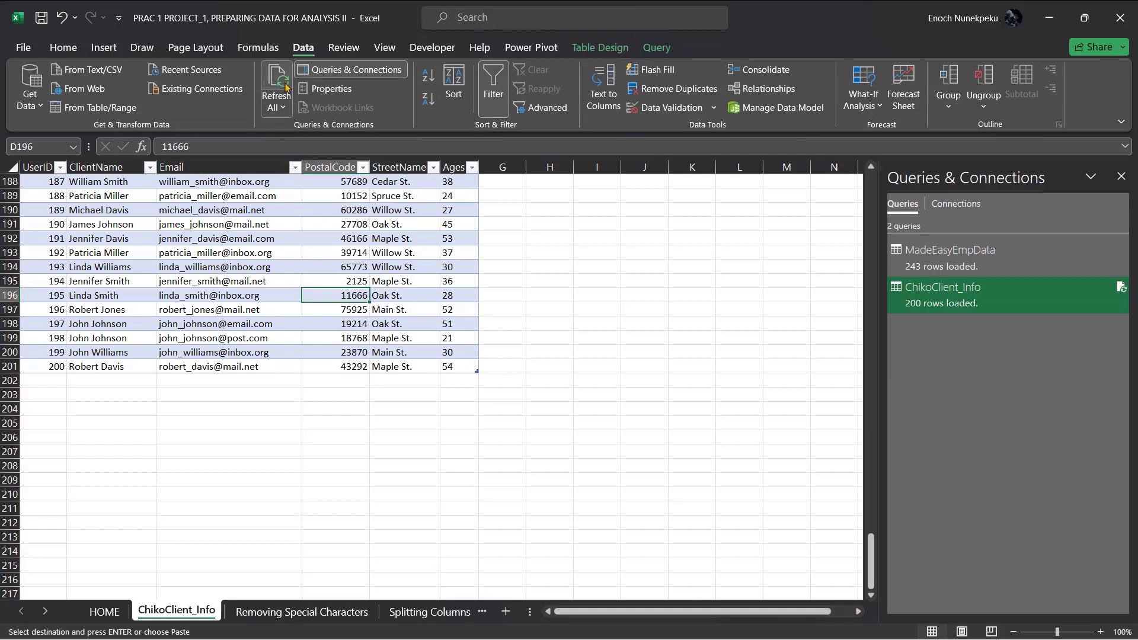
pyautogui.rightClick(261, 261)
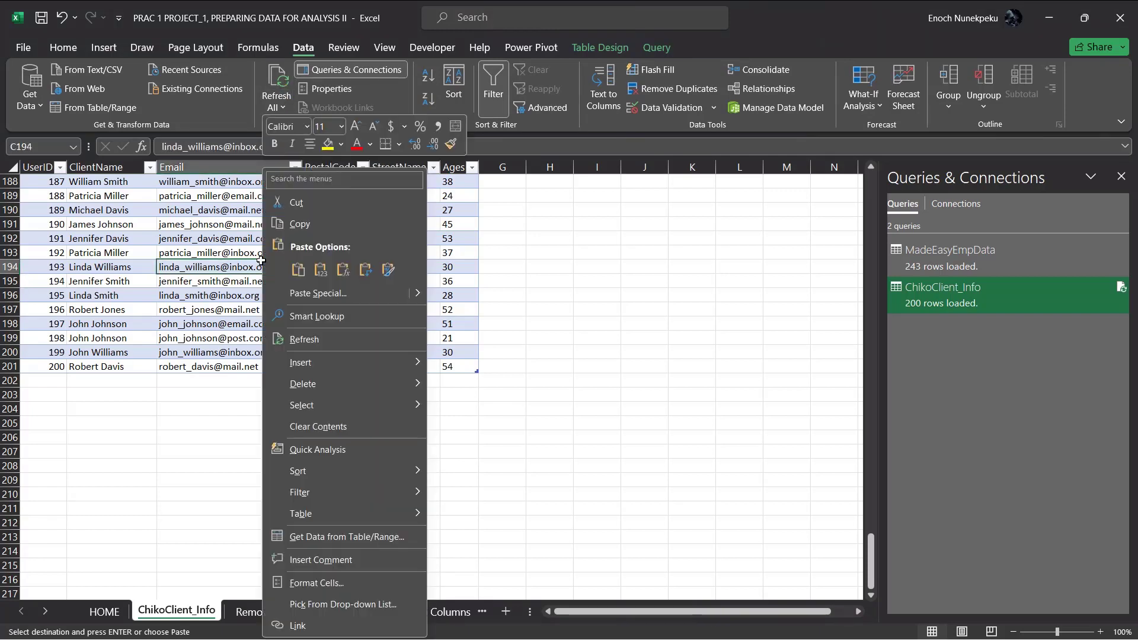
pyautogui.click(309, 341)
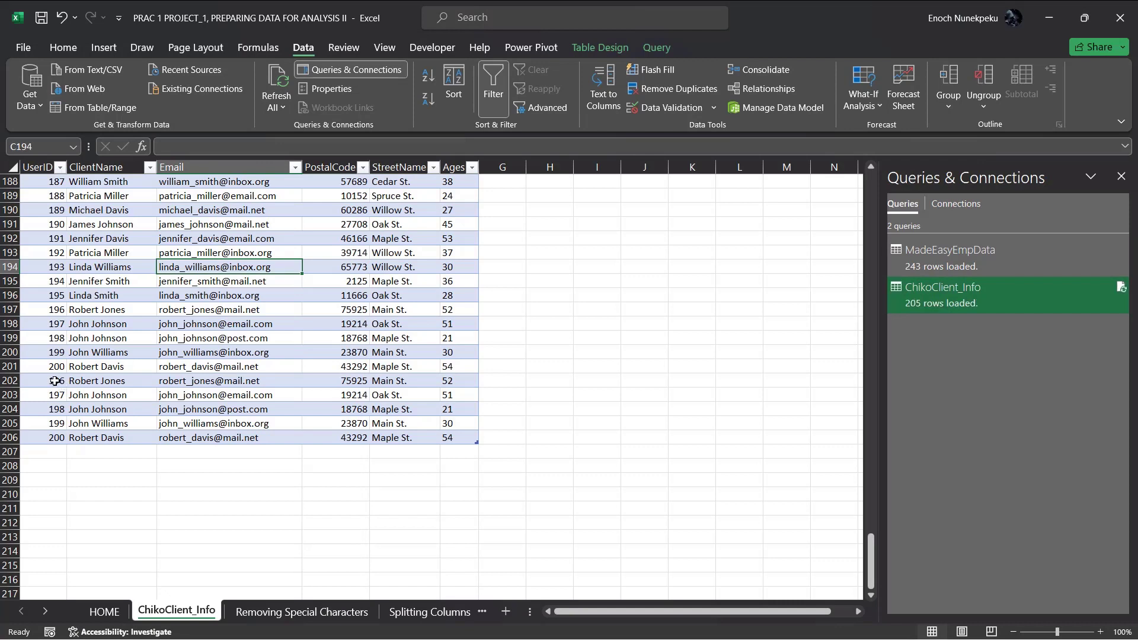
pyautogui.moveTo(61, 386); pyautogui.dragTo(471, 440)
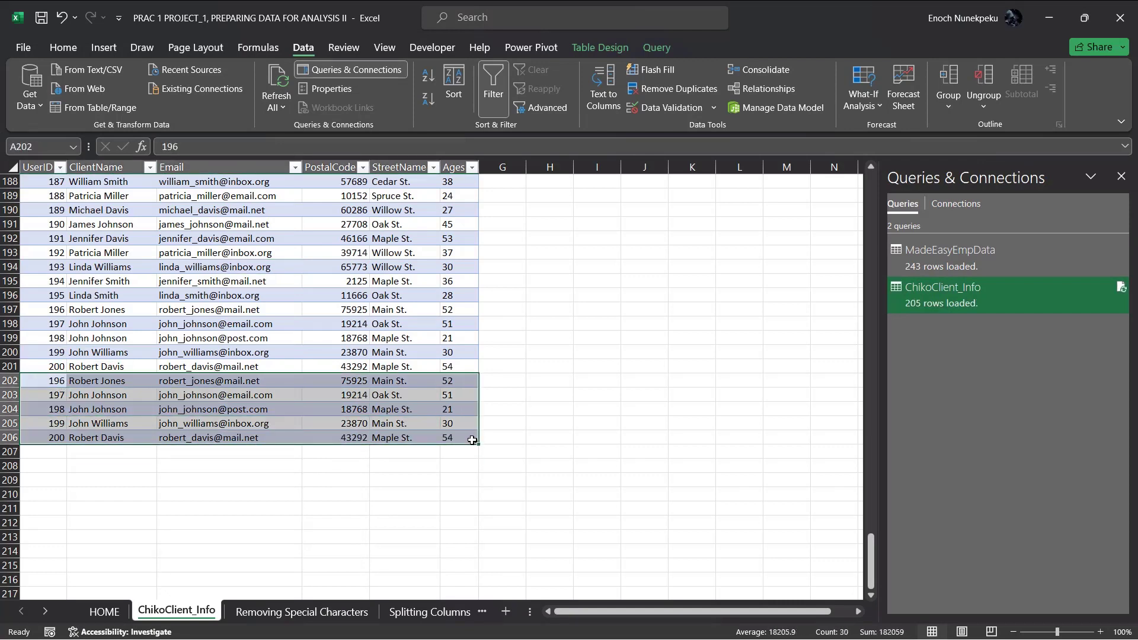
# Deselect the new rows, scroll ChikoClient_Info to the top, and switch to Removing Special Characters
pyautogui.click(646, 431)
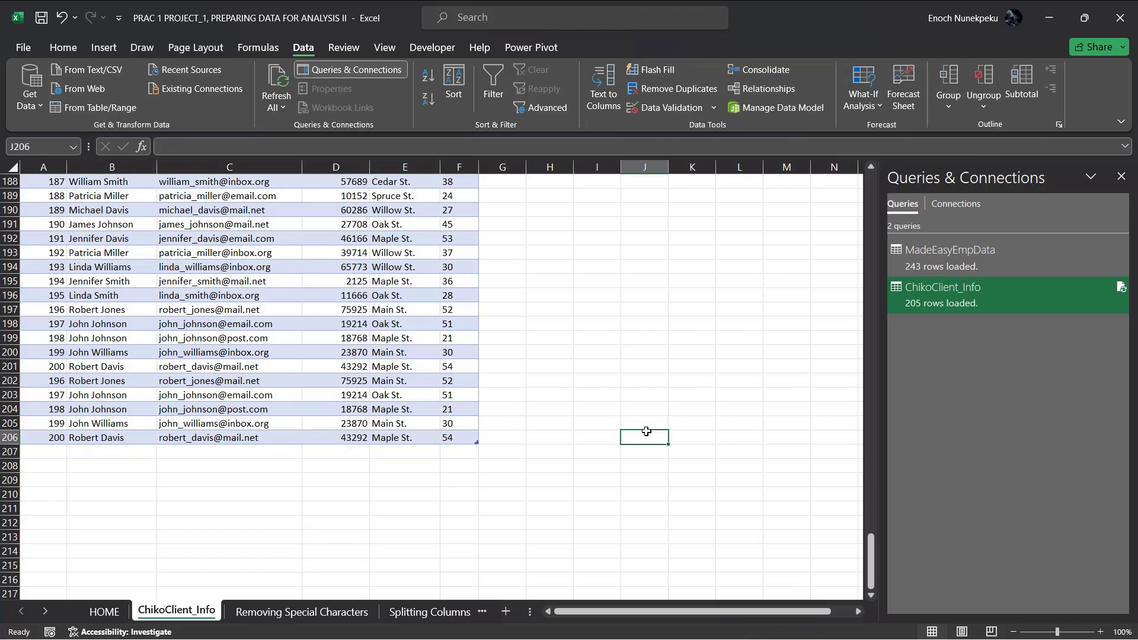
pyautogui.scroll(20, 646, 432)
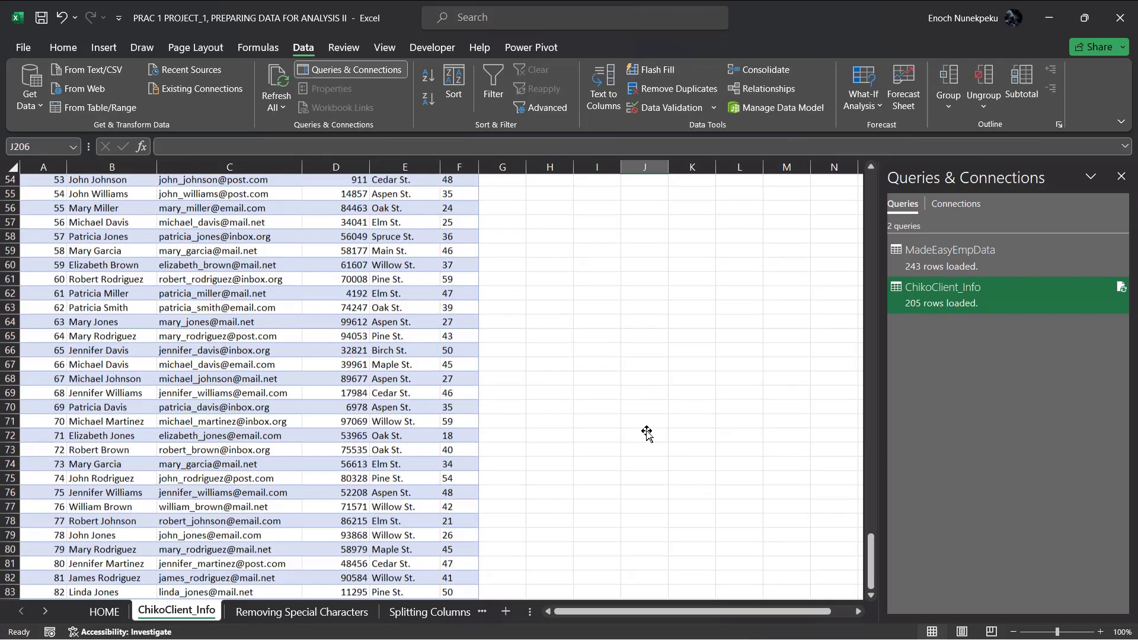
pyautogui.scroll(1, 646, 432)
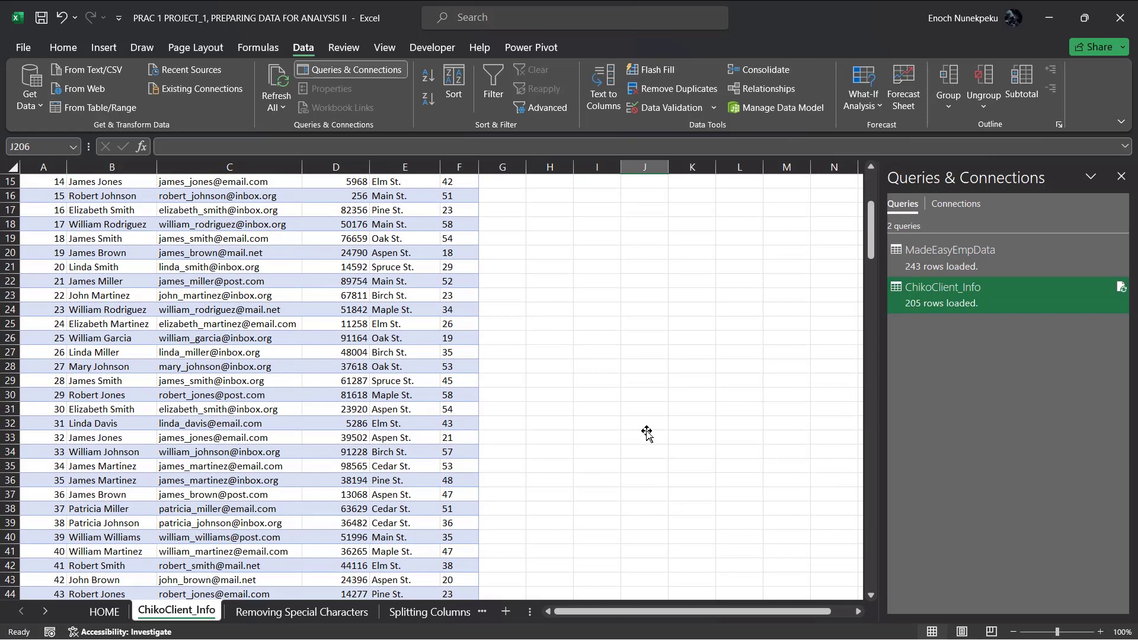
pyautogui.scroll(5, 646, 431)
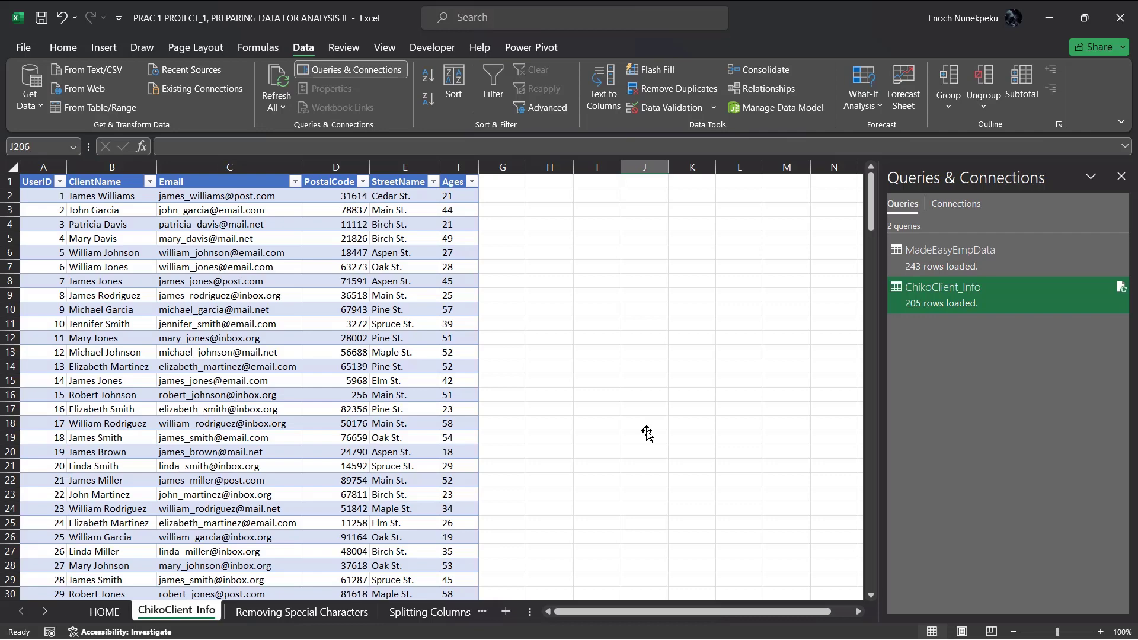
pyautogui.click(336, 612)
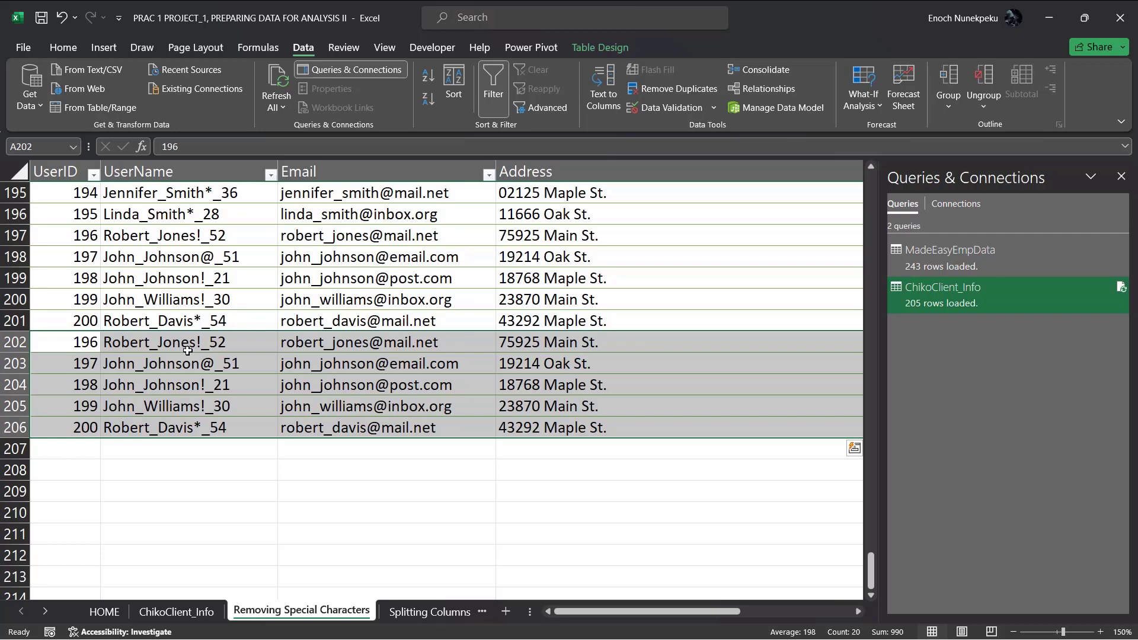
# Select the pasted source rows A202:D206 on the Removing Special Characters sheet
pyautogui.click(177, 612)
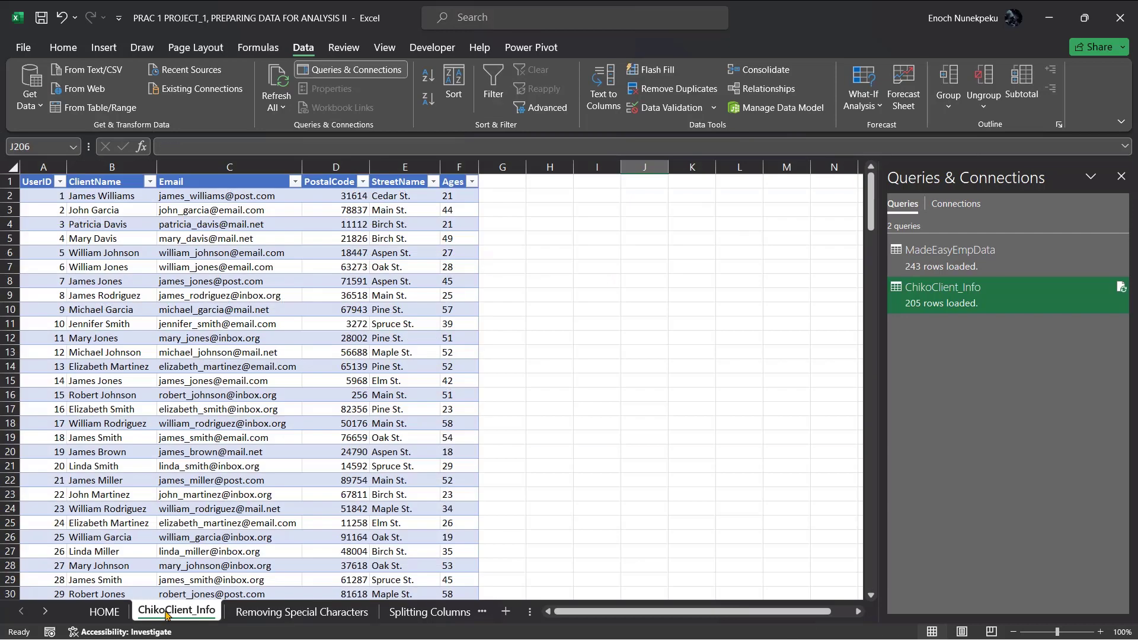
pyautogui.click(258, 613)
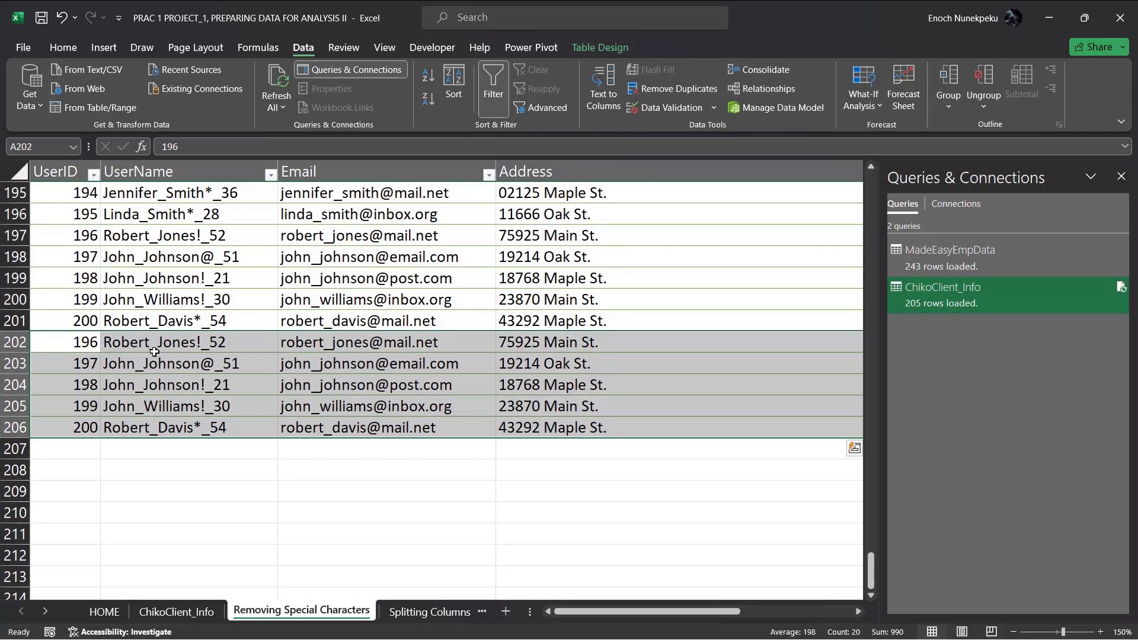
pyautogui.click(78, 343)
pyautogui.moveTo(79, 343); pyautogui.dragTo(625, 427)
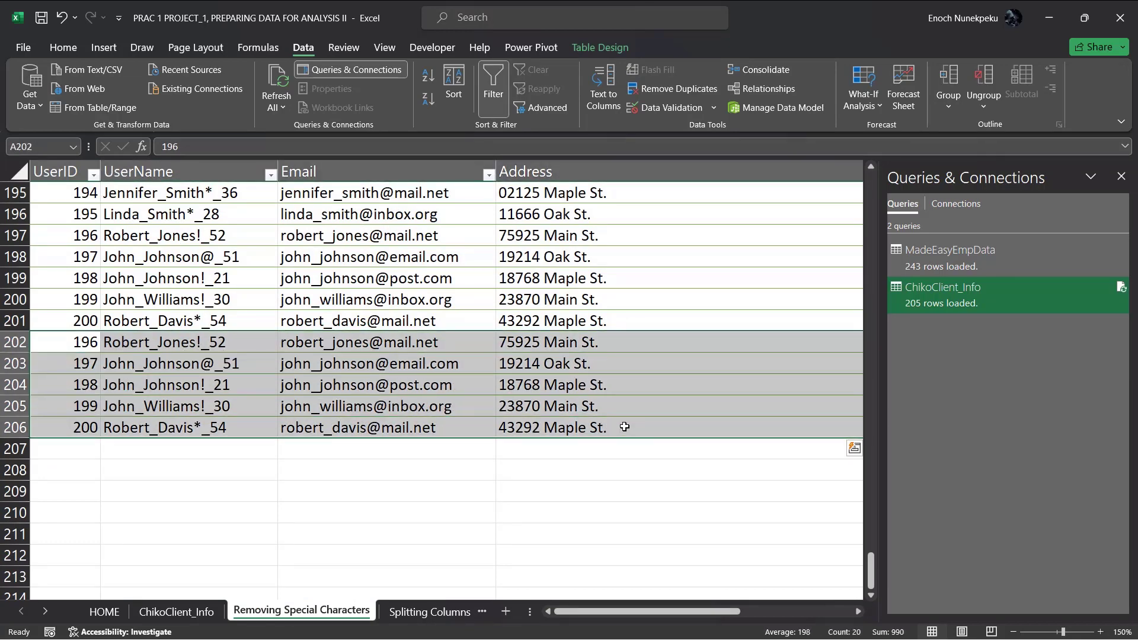
# On ChikoClient_Info, scroll down to the table's last rows ending at row 206
pyautogui.click(178, 612)
pyautogui.rightClick(210, 479)
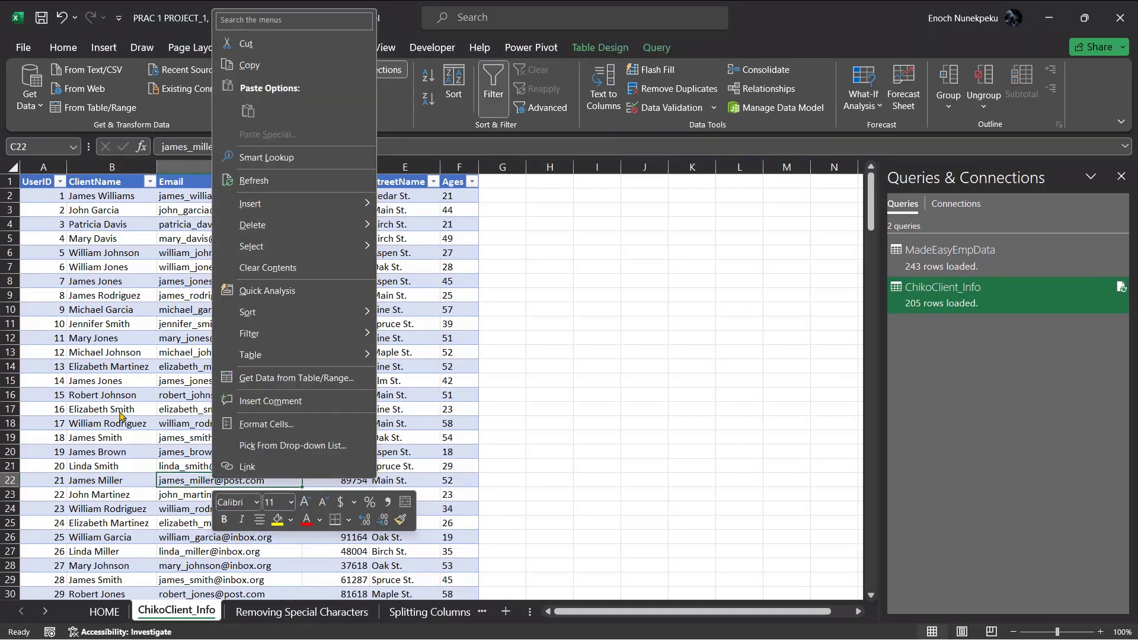
pyautogui.click(480, 428)
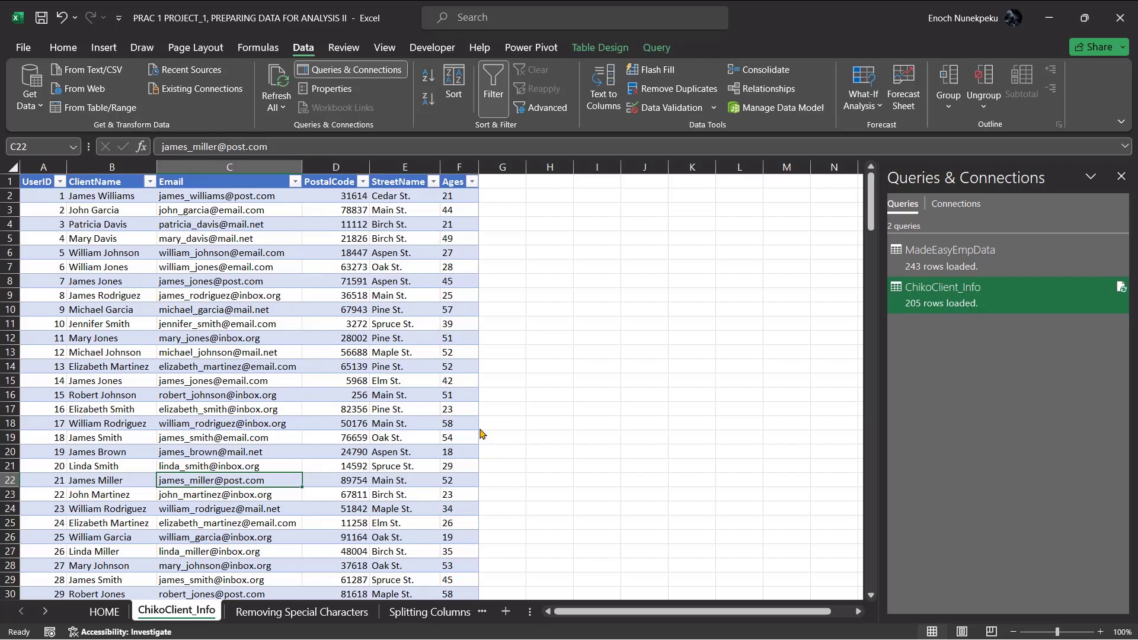
pyautogui.scroll(-20, 480, 428)
pyautogui.scroll(-20, 481, 428)
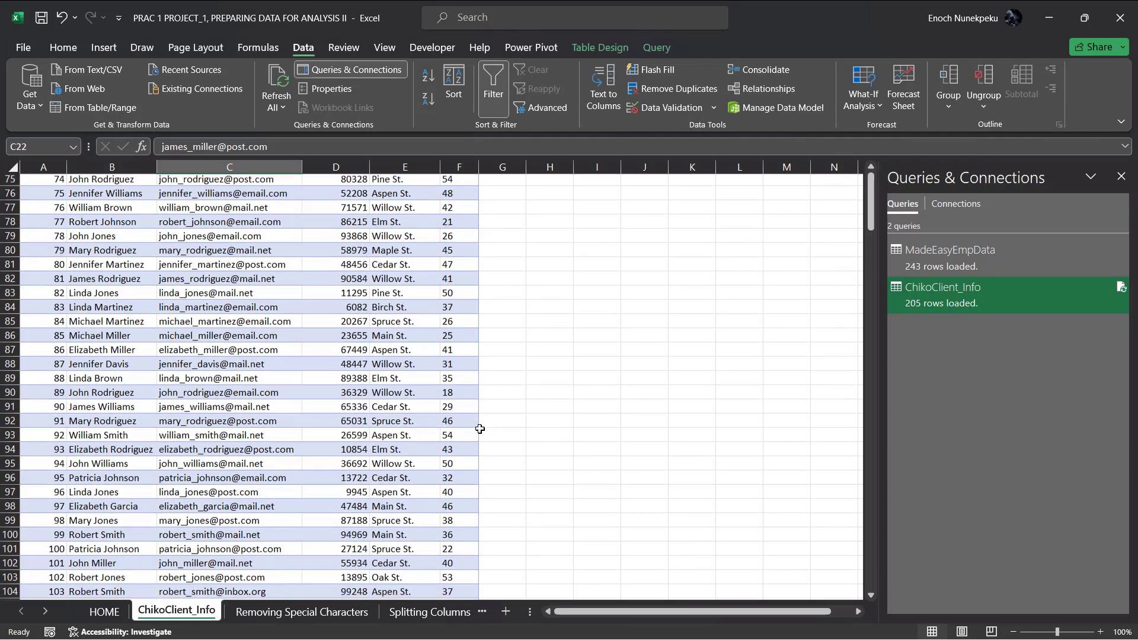
pyautogui.scroll(-14, 481, 428)
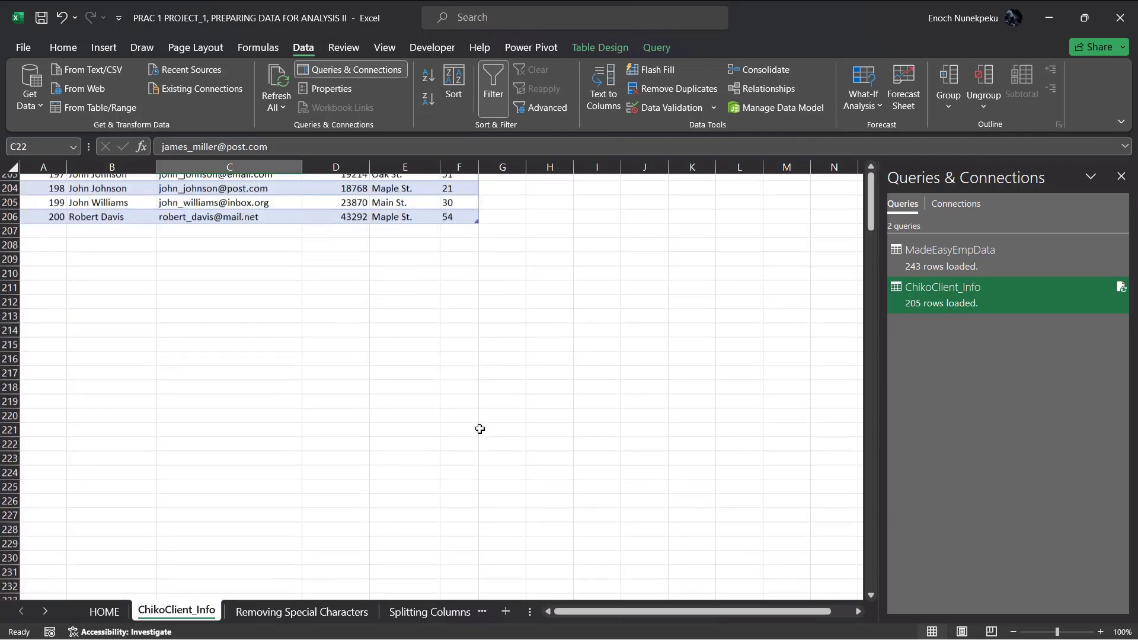
pyautogui.scroll(6, 481, 428)
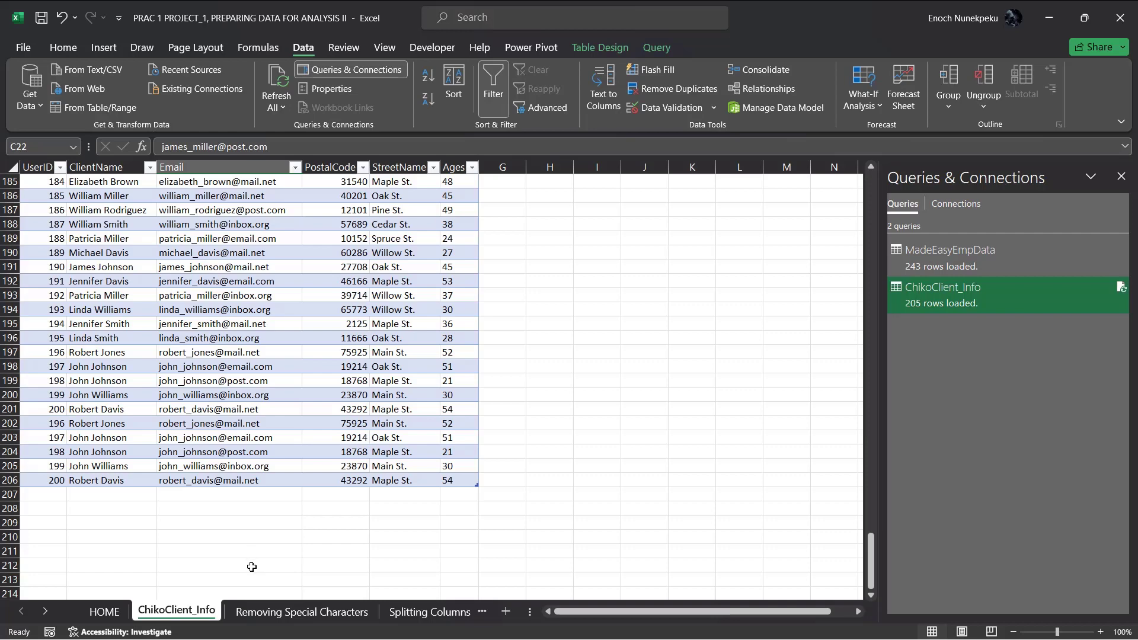
# Clear the source selection, then pick an empty cell below the ChikoClient_Info table
pyautogui.click(283, 614)
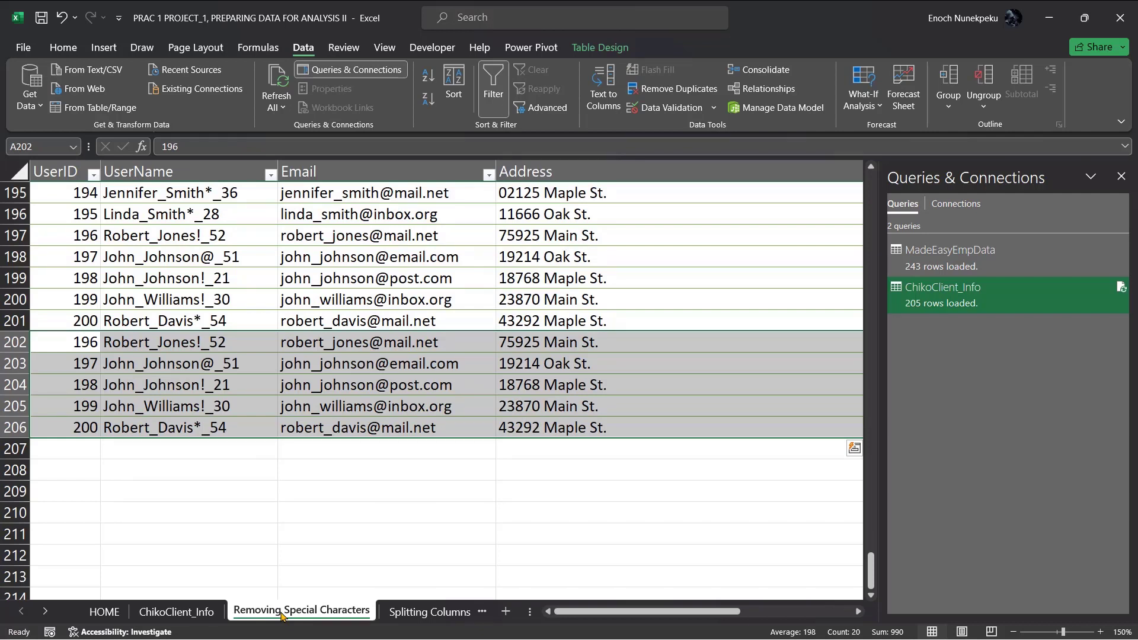
pyautogui.click(75, 450)
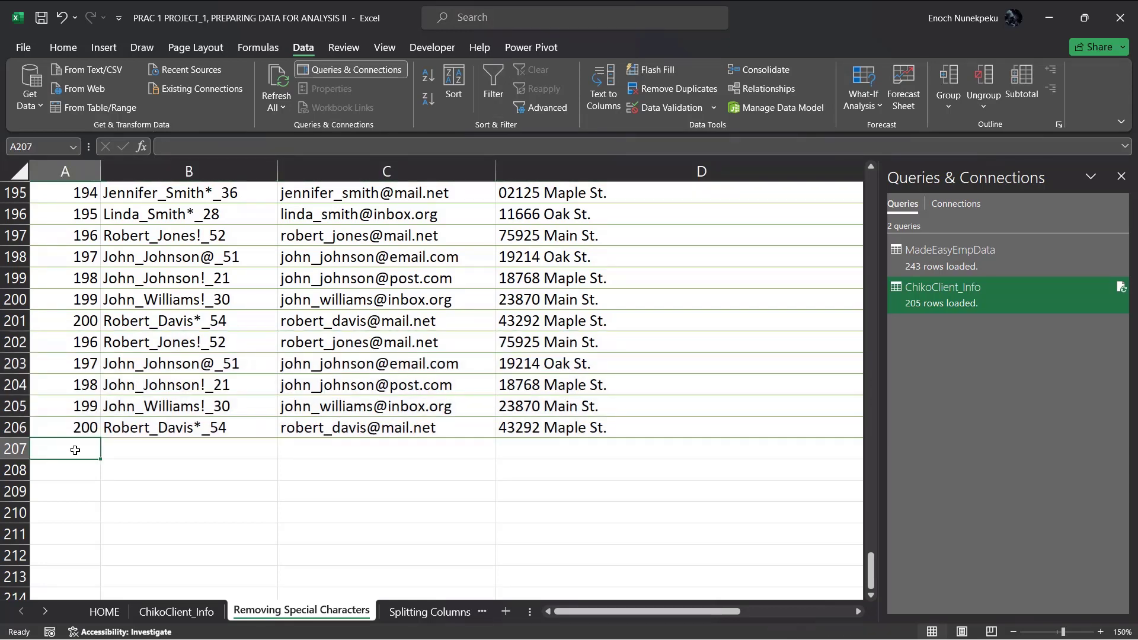
pyautogui.click(176, 612)
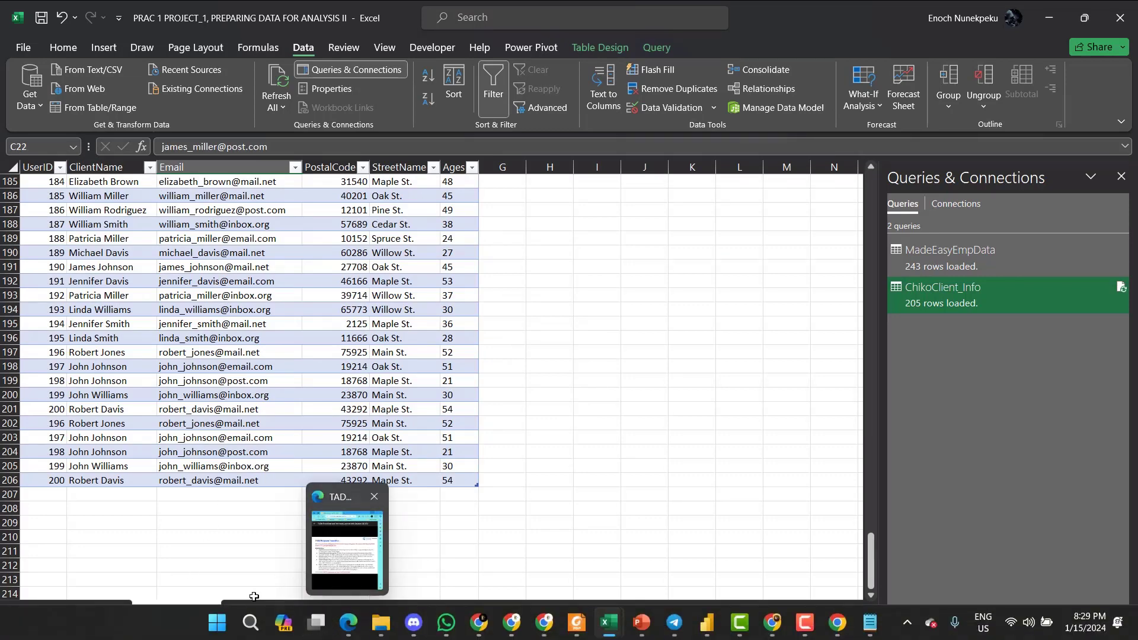
pyautogui.click(335, 509)
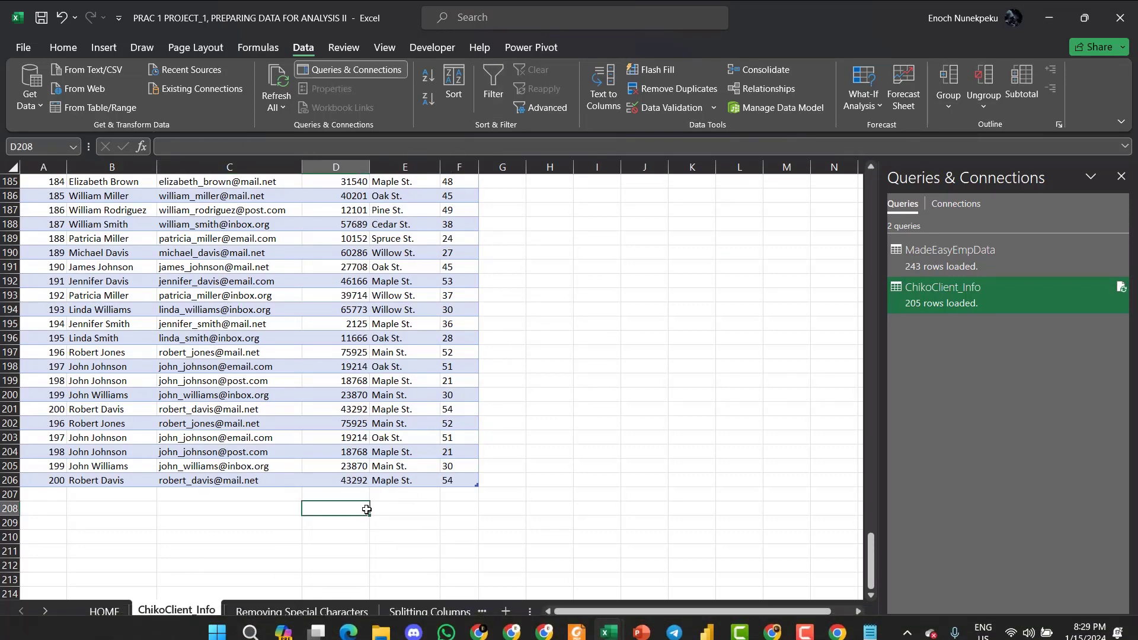
# Recheck the source sheet, scroll ChikoClient_Info back to the top, and bring up the Start menu
pyautogui.click(240, 613)
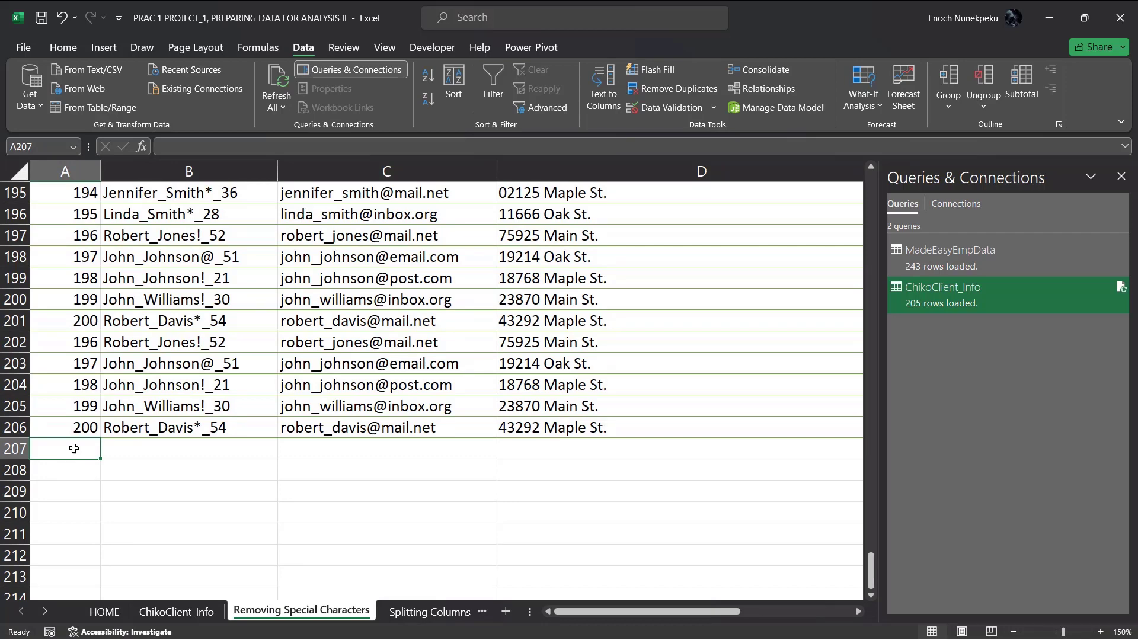
pyautogui.click(154, 613)
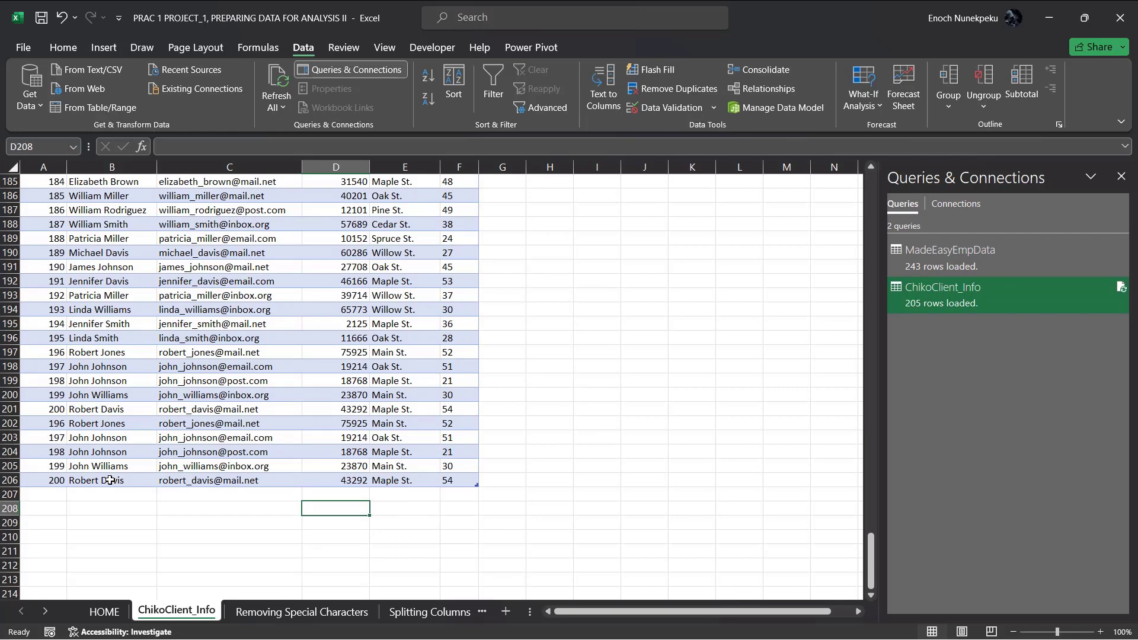
pyautogui.scroll(20, 110, 480)
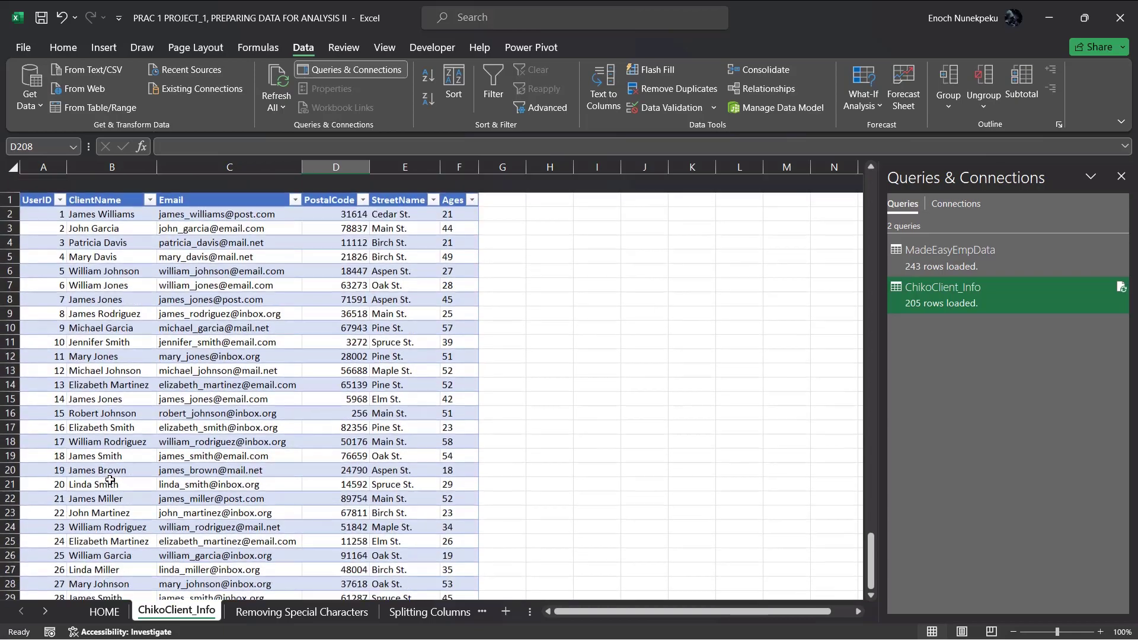
pyautogui.press('super')
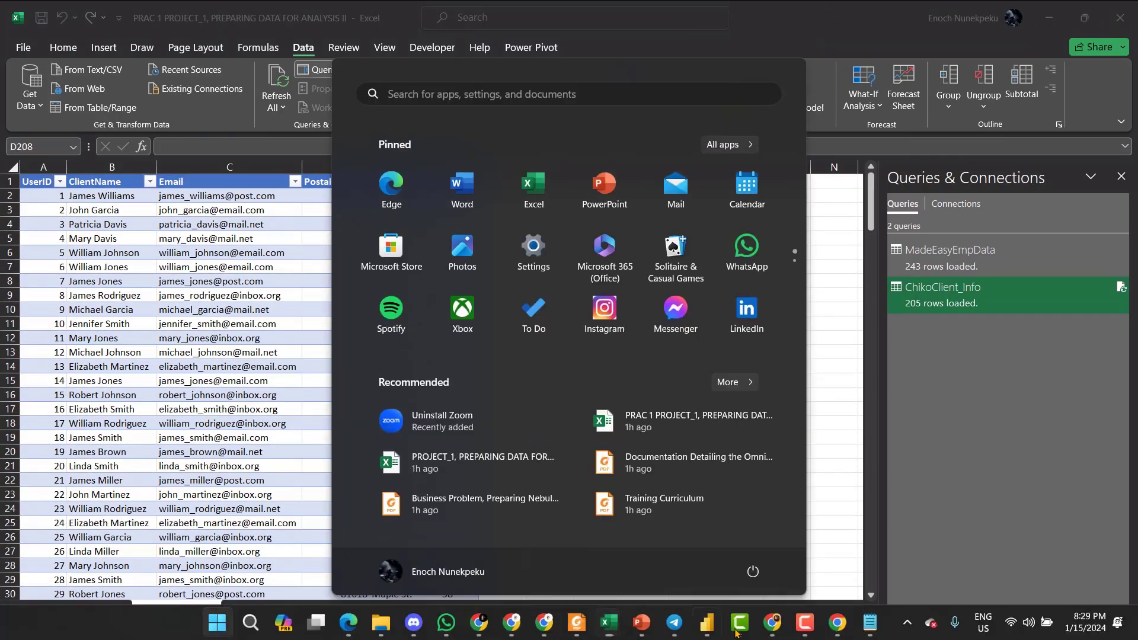